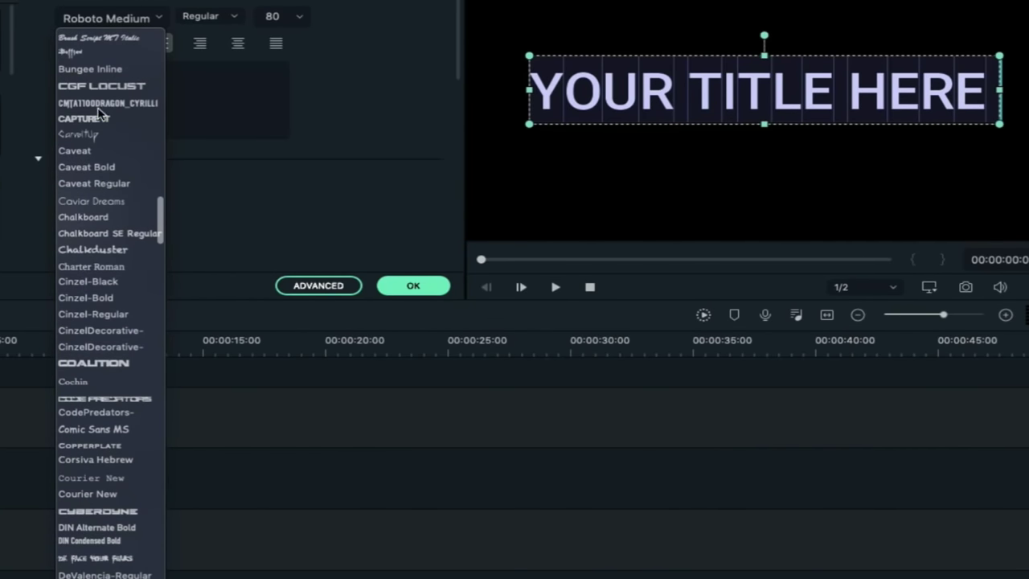
- Set the title text to the Capture it font in italic at size 60
click(99, 118)
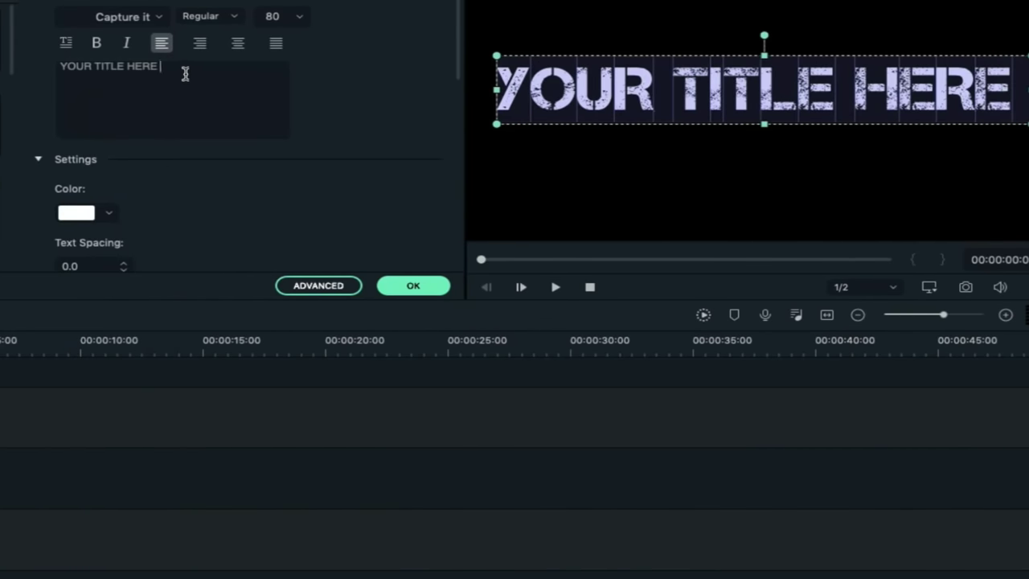
click(185, 73)
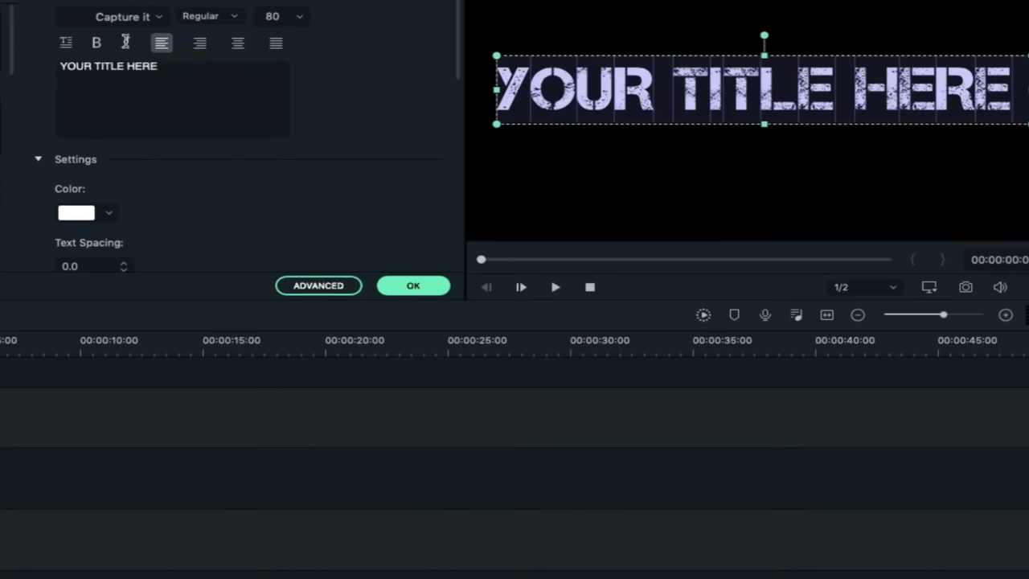
click(125, 42)
click(273, 16)
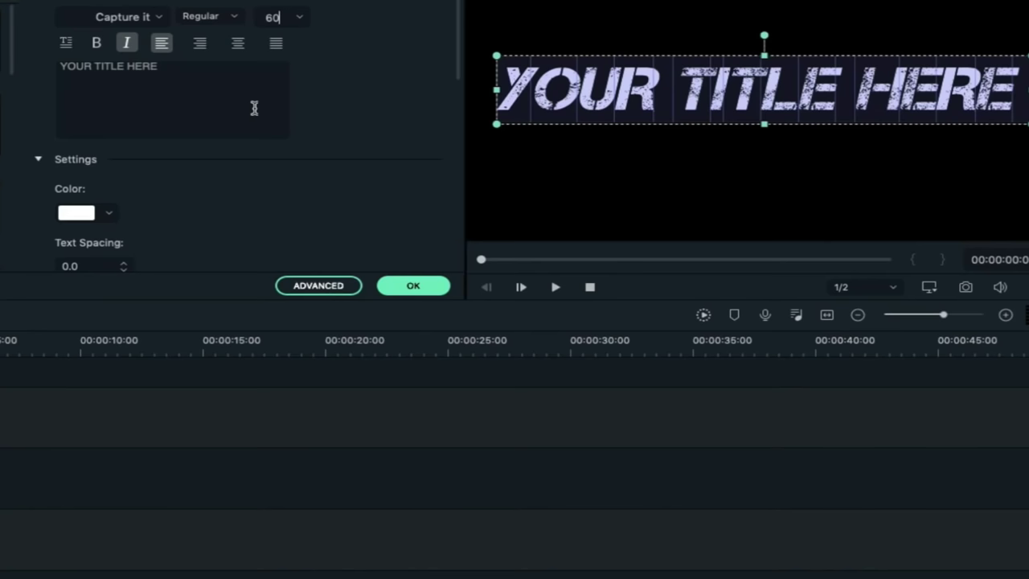
text(60)
key(Return)
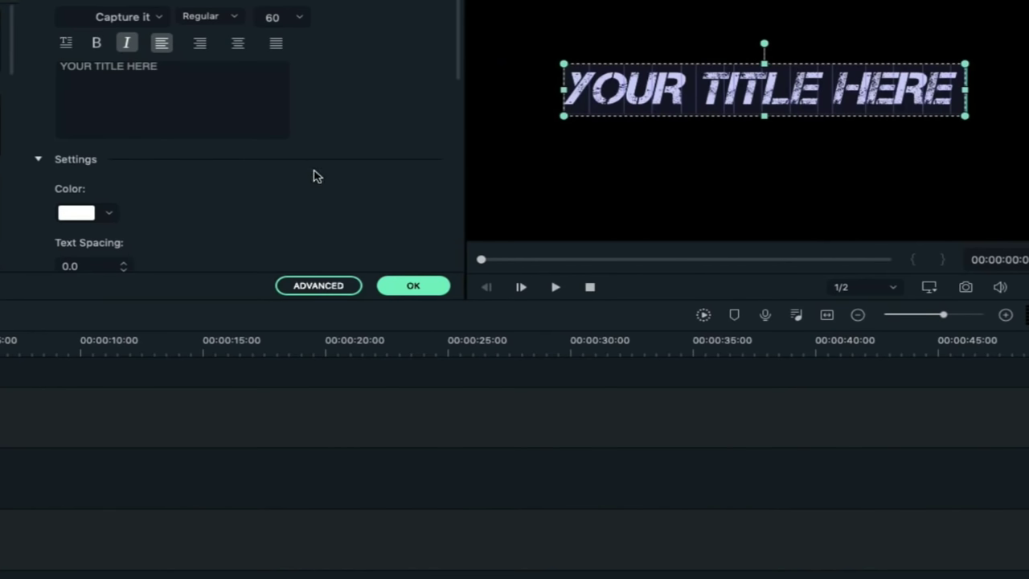
- Increase the title's text spacing to 5.0
click(126, 266)
click(126, 265)
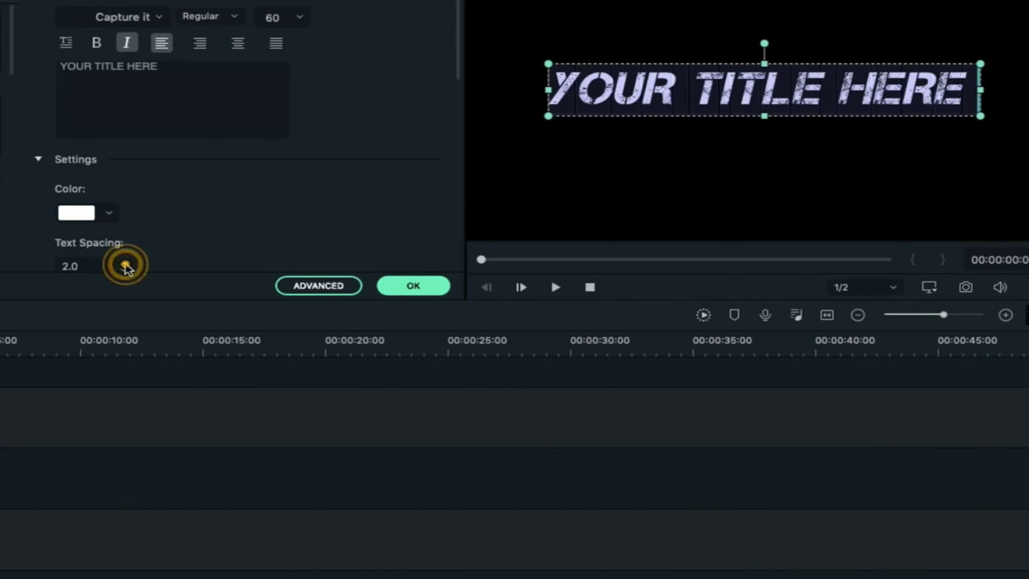
click(125, 265)
click(125, 266)
click(125, 265)
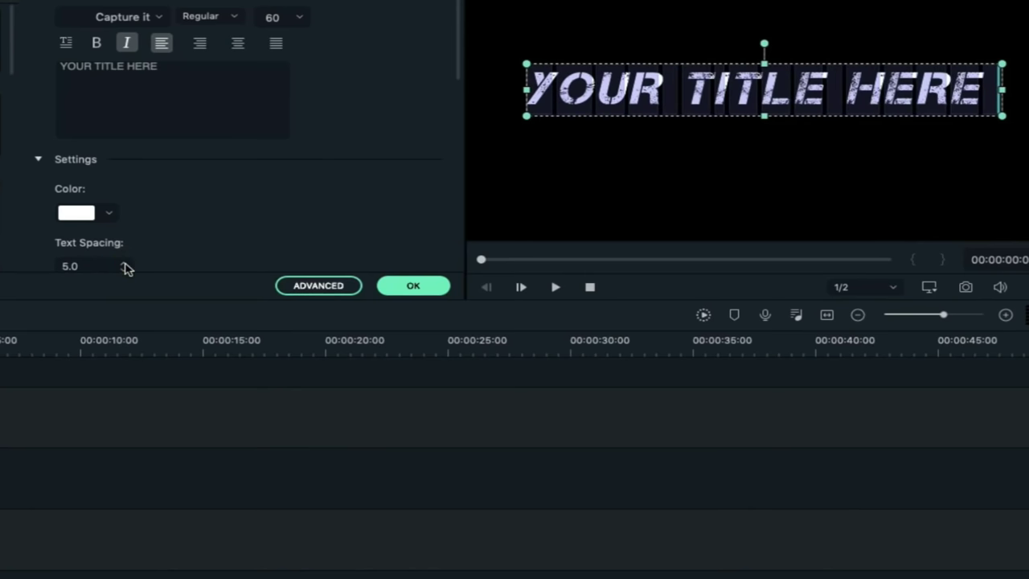
- Replace the title text with "ABPLANET PRESENTS" and accept the title edits
click(167, 68)
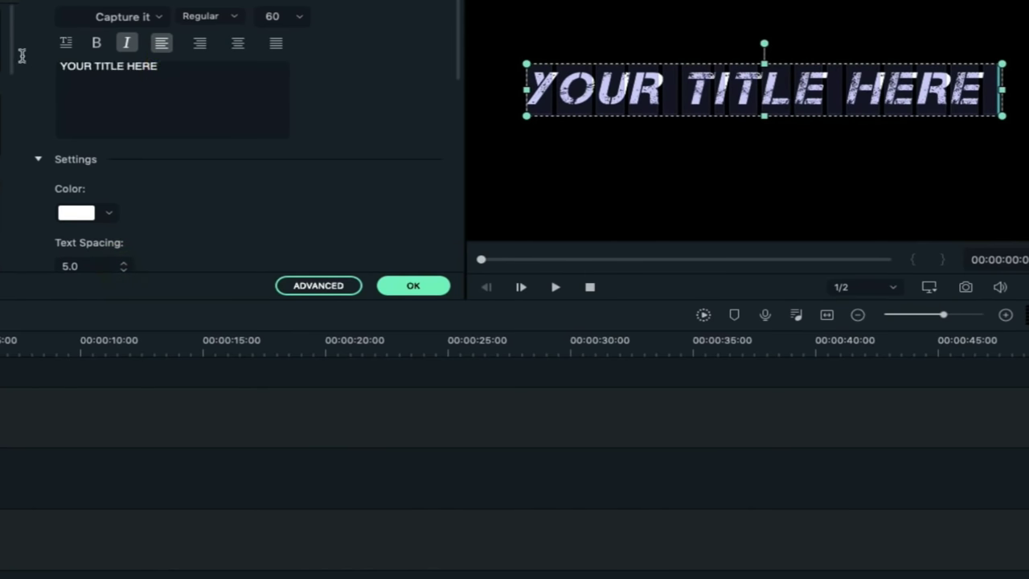
key(ctrl+a)
text(ABPLANET)
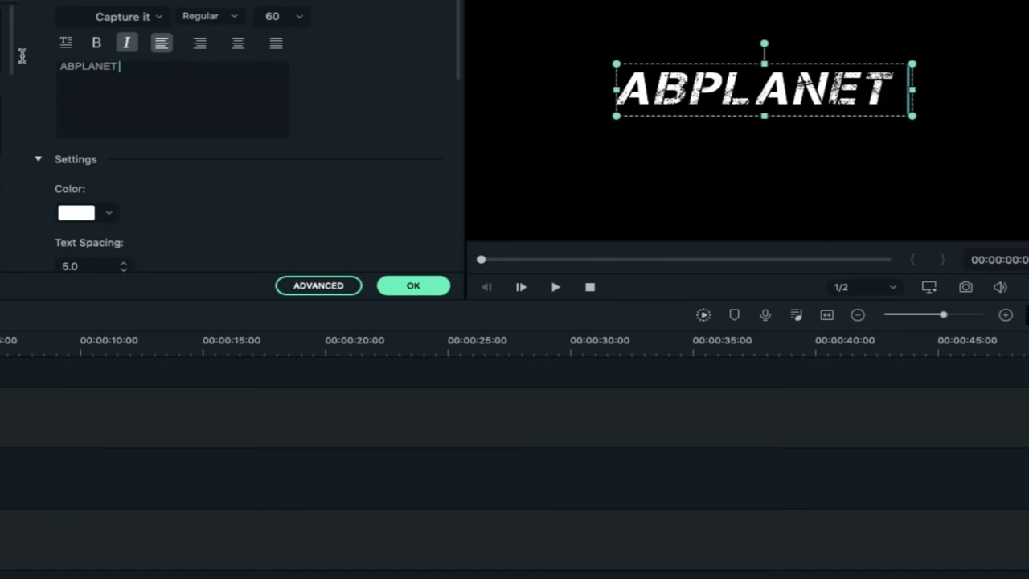
text( PRESENTS)
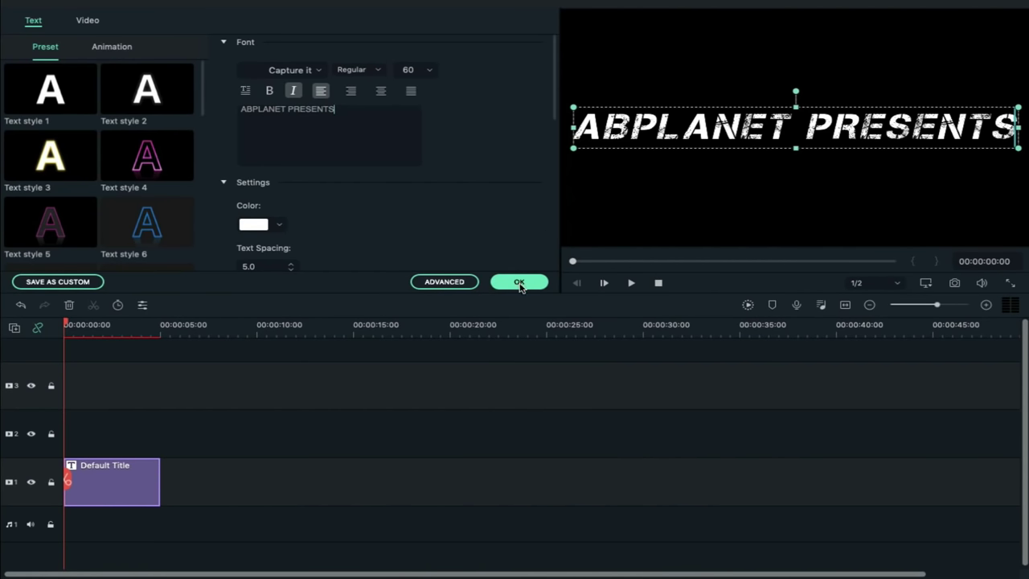
click(520, 283)
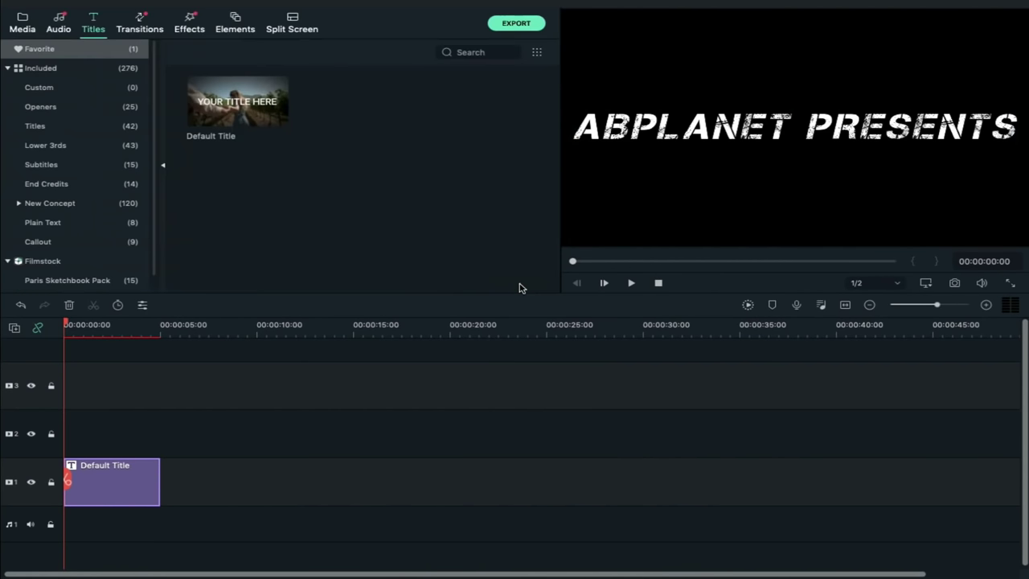
- Place the Grunge Texture image on track 2 at the timeline start, directly above the title clip
click(12, 22)
click(245, 109)
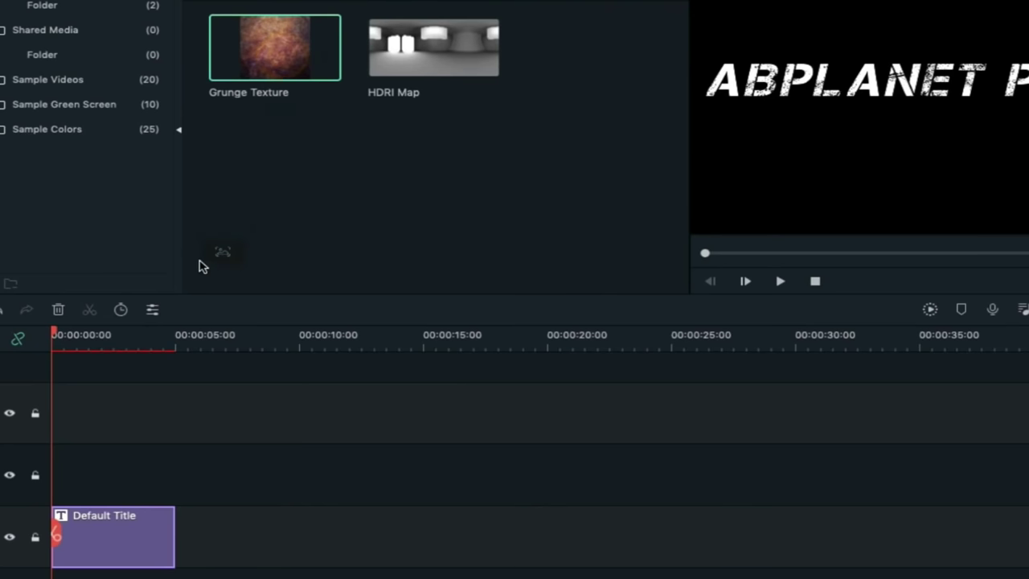
drag(201, 267, 60, 470)
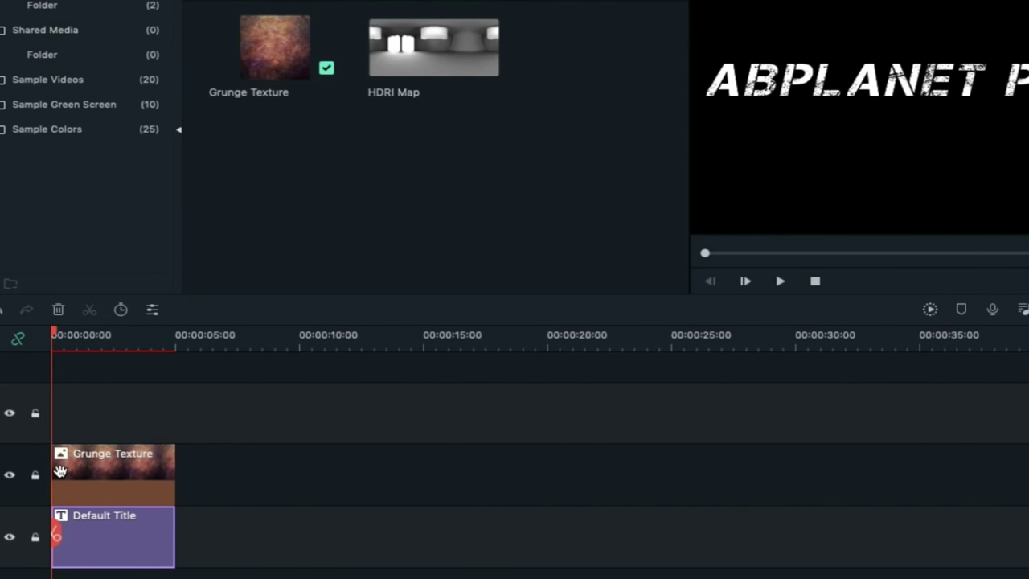
- Rotate the Grunge Texture clip to 270 degrees
double_click(117, 465)
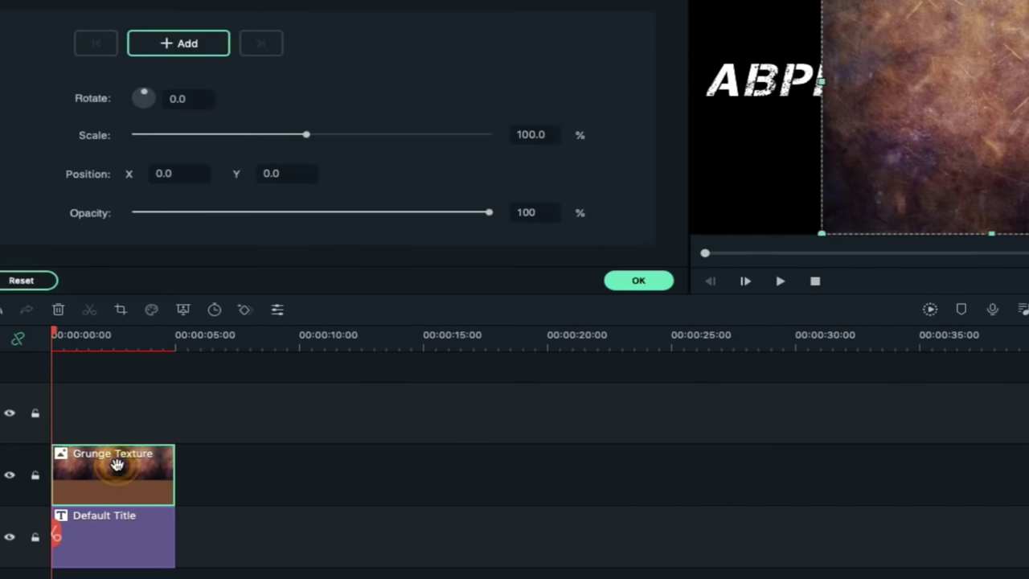
click(30, 23)
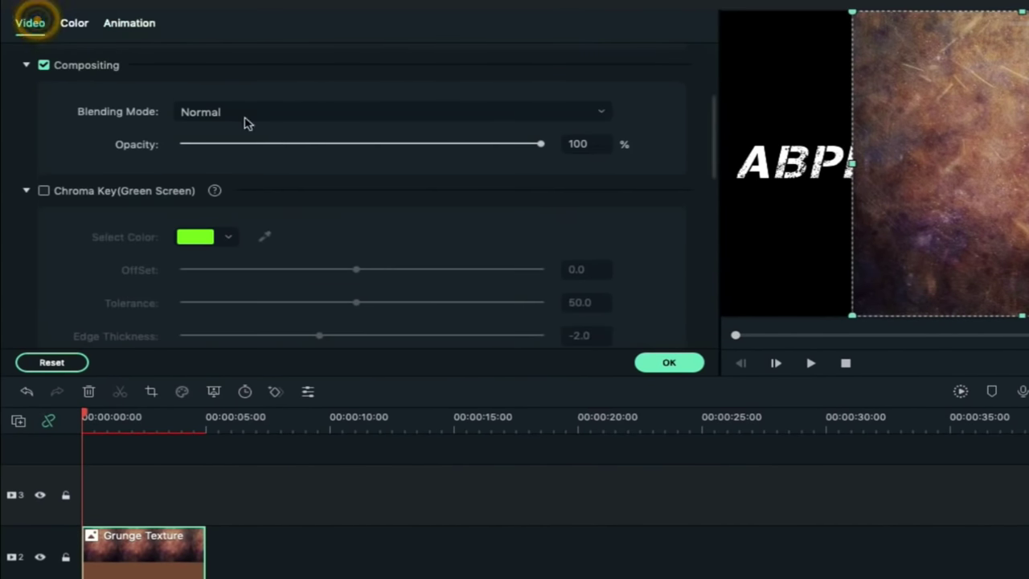
click(575, 106)
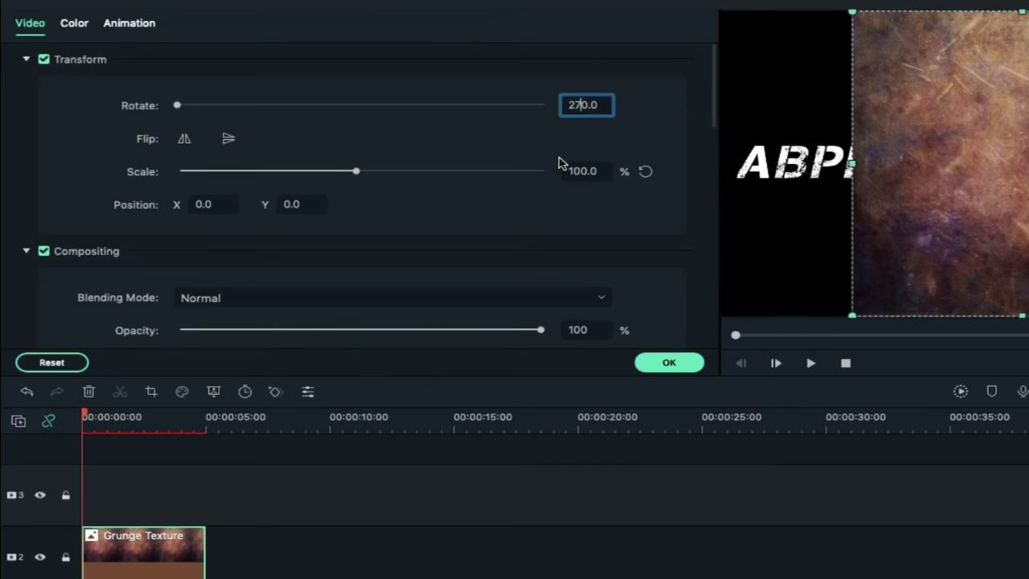
text(27)
key(Return)
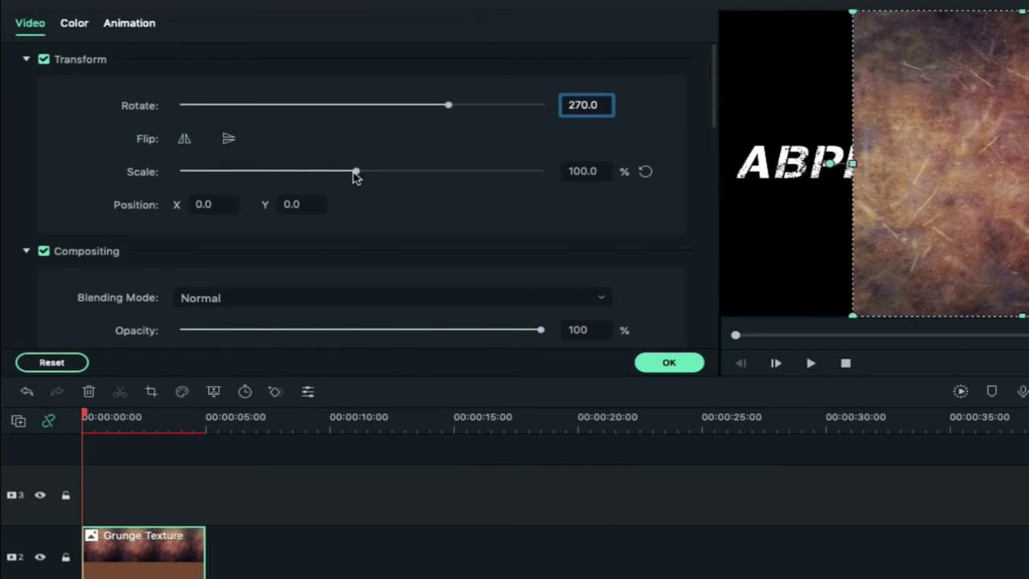
- Scale the Grunge Texture to about 208.7% so it fills the frame and shift it to about X 163.9, Y -14.6
drag(357, 176, 408, 176)
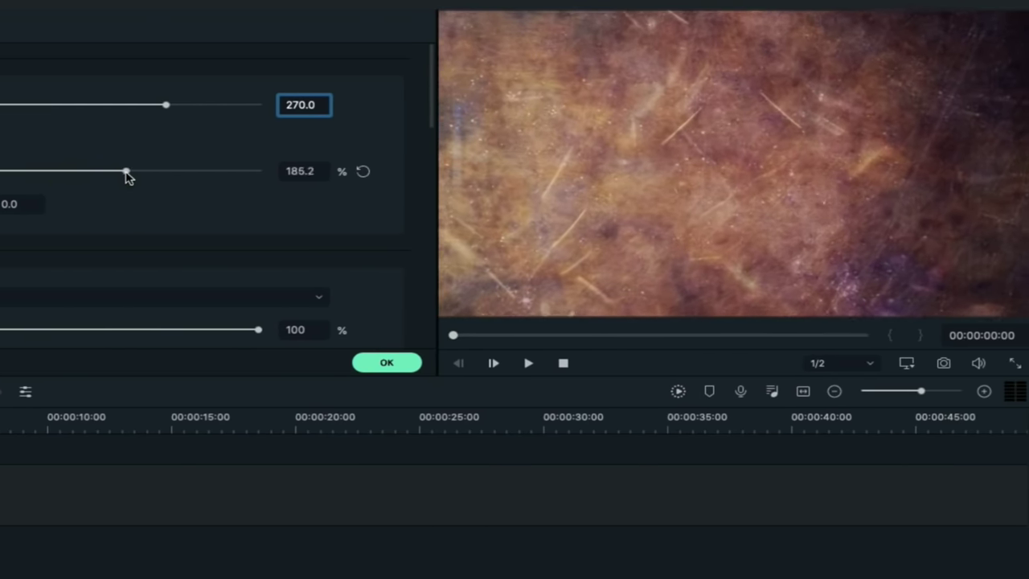
drag(126, 175, 140, 182)
mouse_move(738, 218)
mouse_down()
mouse_move(798, 215)
mouse_move(788, 214)
mouse_up()
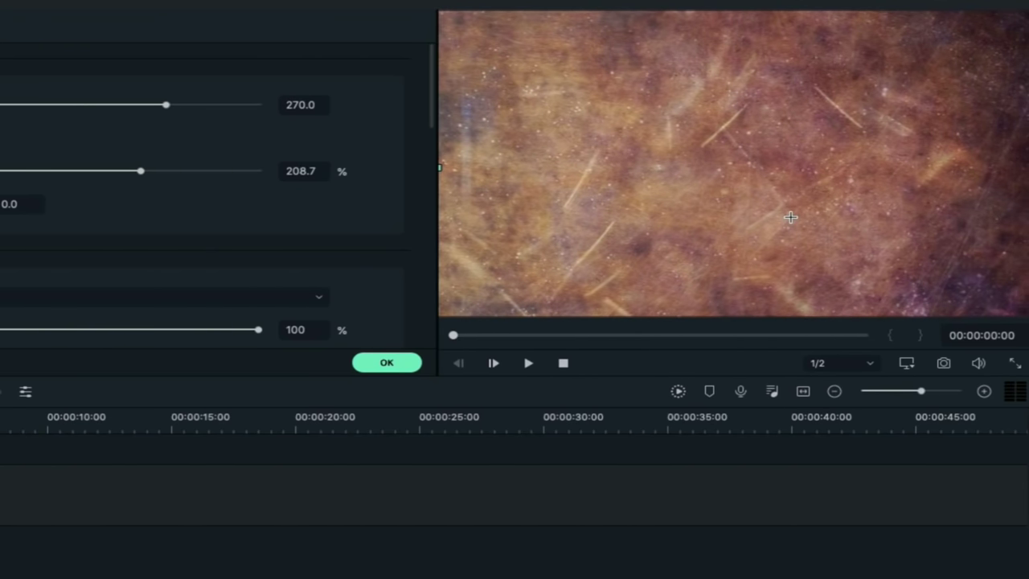
- Set the Grunge Texture's blending mode to Multiply and apply the B&W Film color preset to it
click(106, 298)
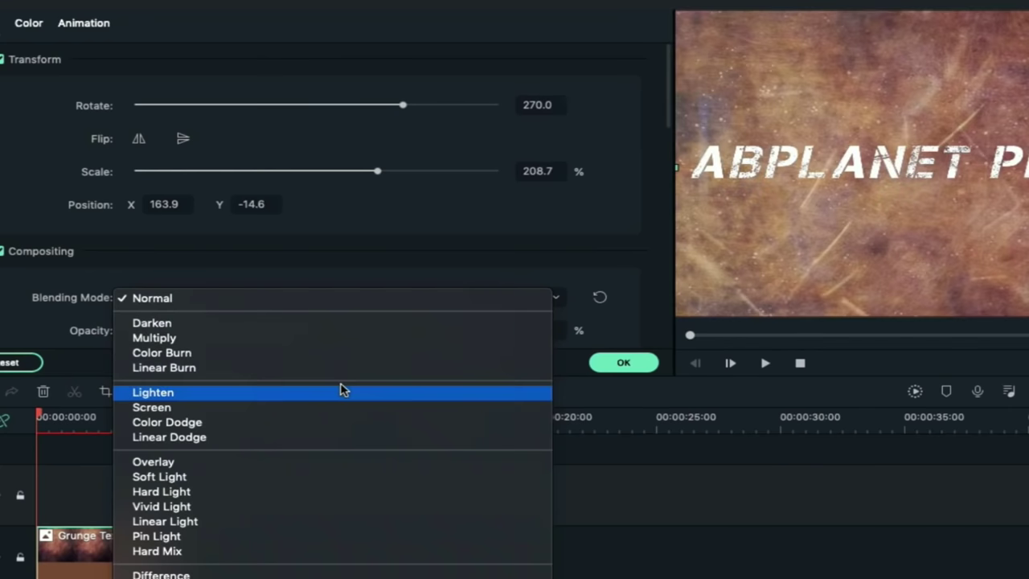
click(351, 341)
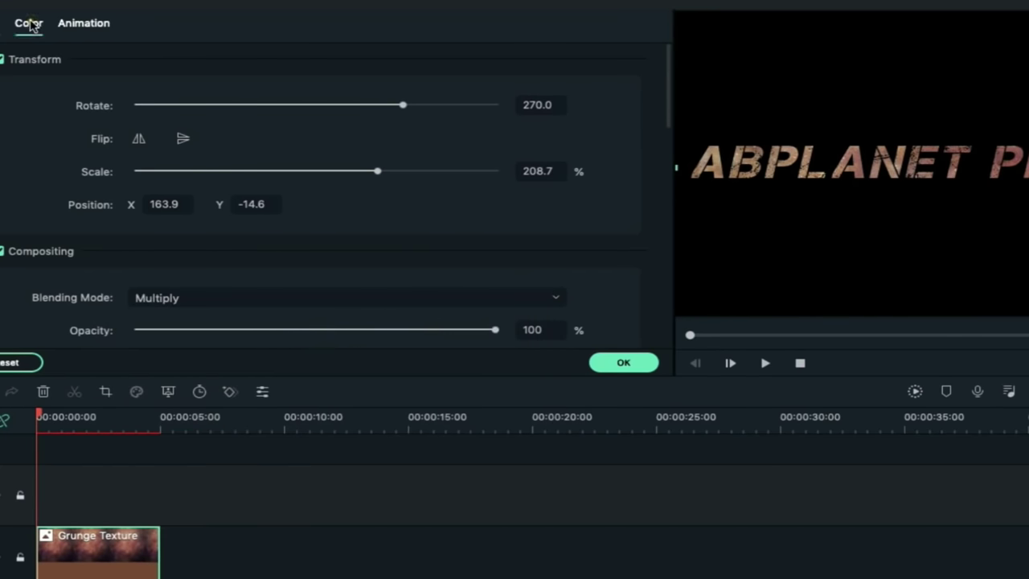
click(30, 24)
click(547, 361)
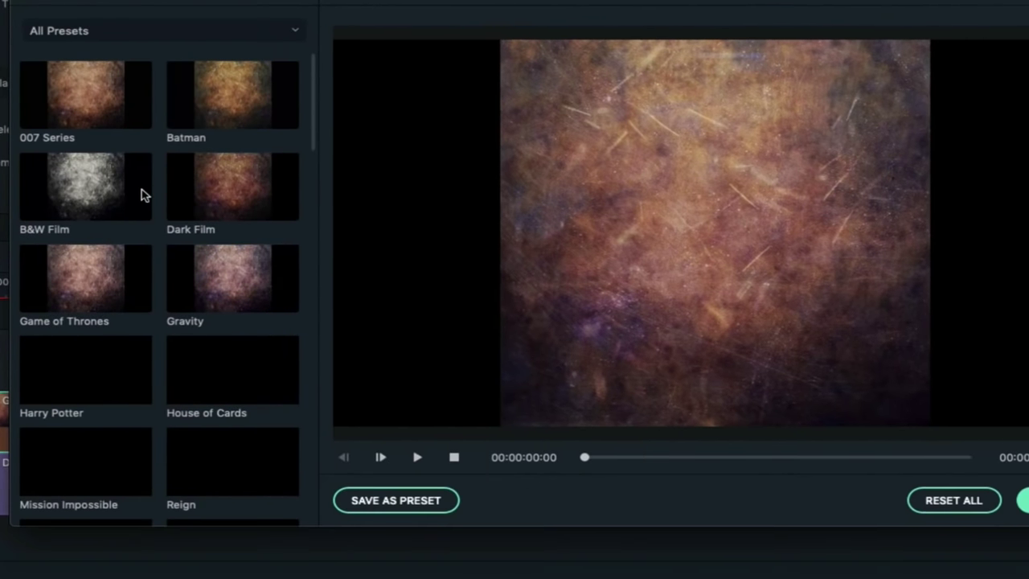
click(198, 324)
click(84, 157)
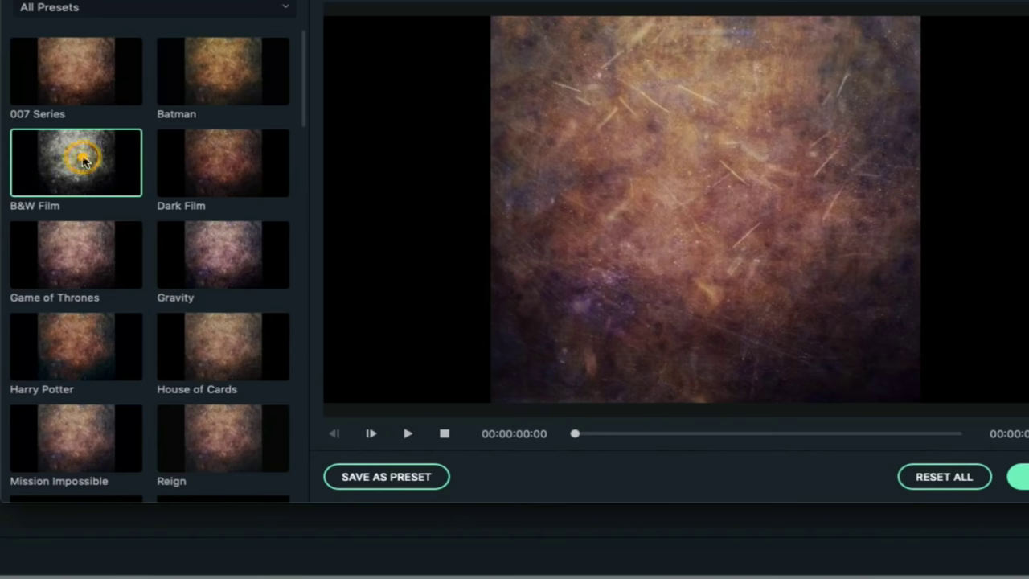
click(1018, 476)
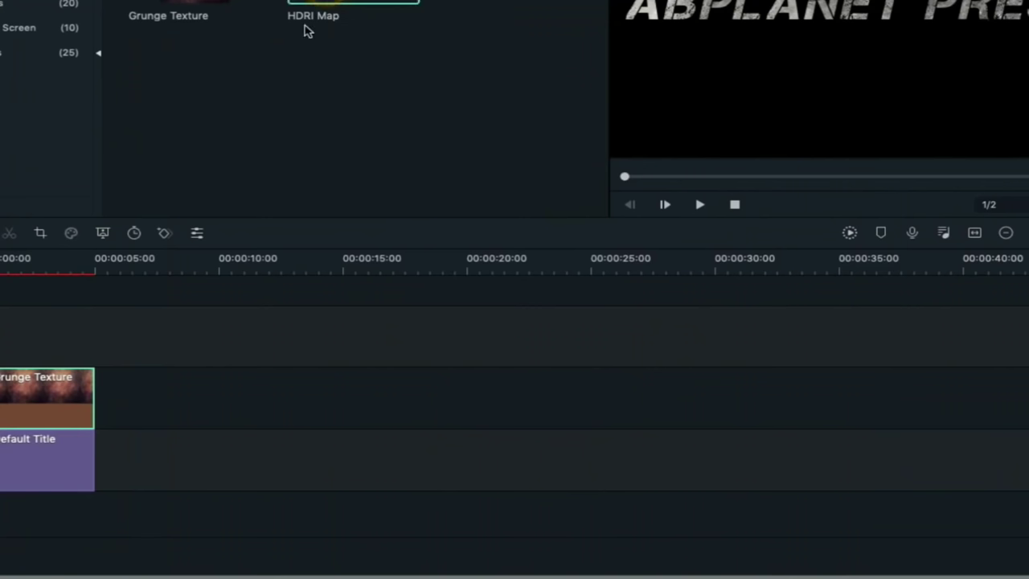
- Place the HDRI Map image on track 3 at the timeline start, above the Grunge Texture clip
drag(304, 30, 0, 336)
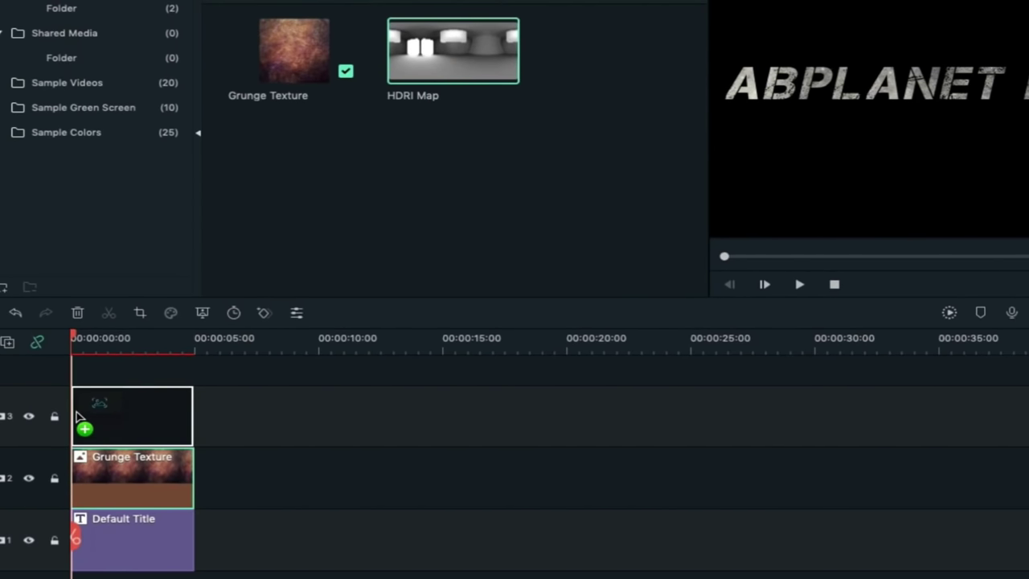
drag(77, 416, 79, 416)
- Resize the HDRI Map to about 83.5% at about X -158, Y -88, and set its blending mode to Overlay
double_click(126, 405)
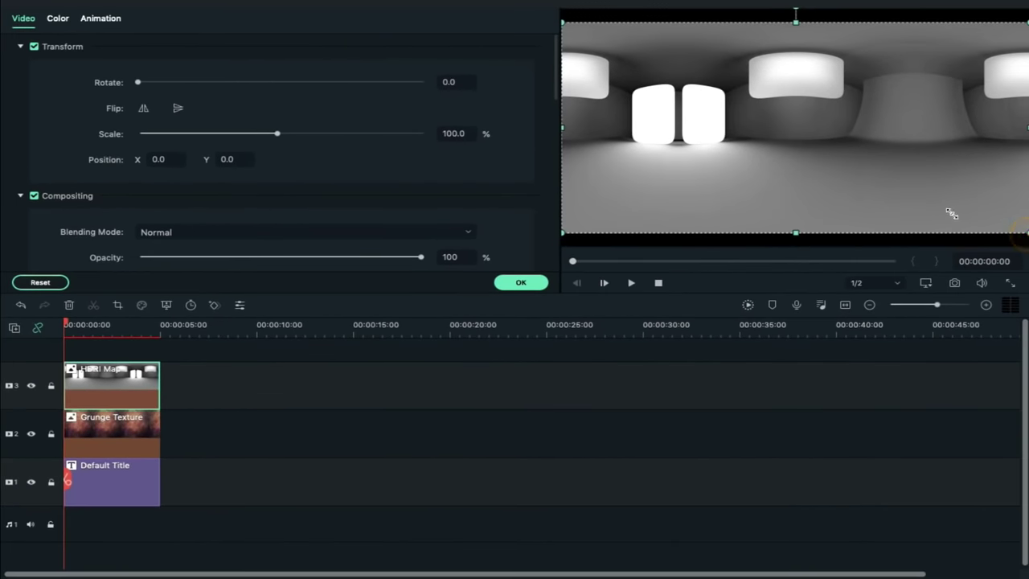
drag(1026, 233, 954, 195)
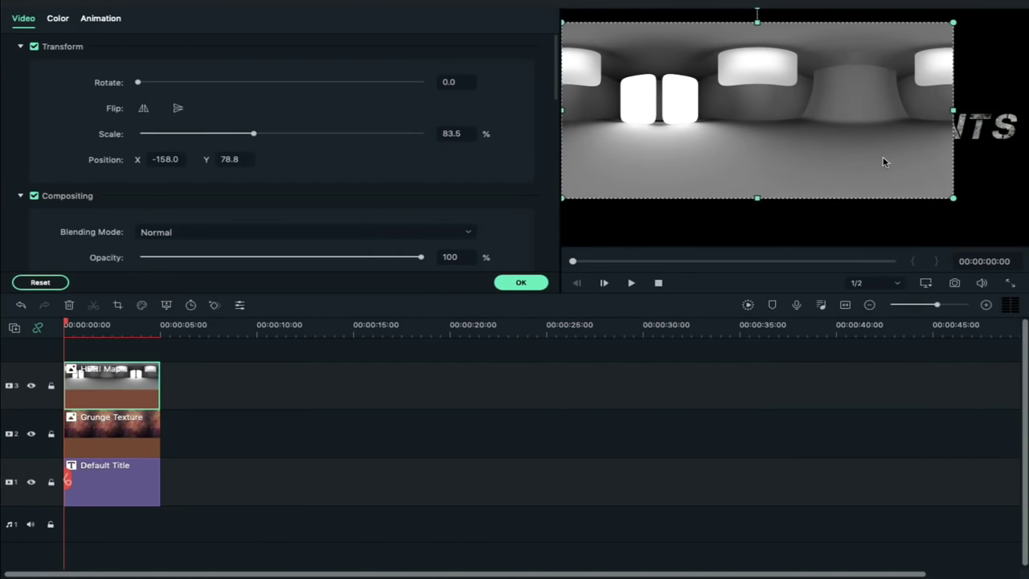
drag(885, 156, 884, 193)
click(269, 236)
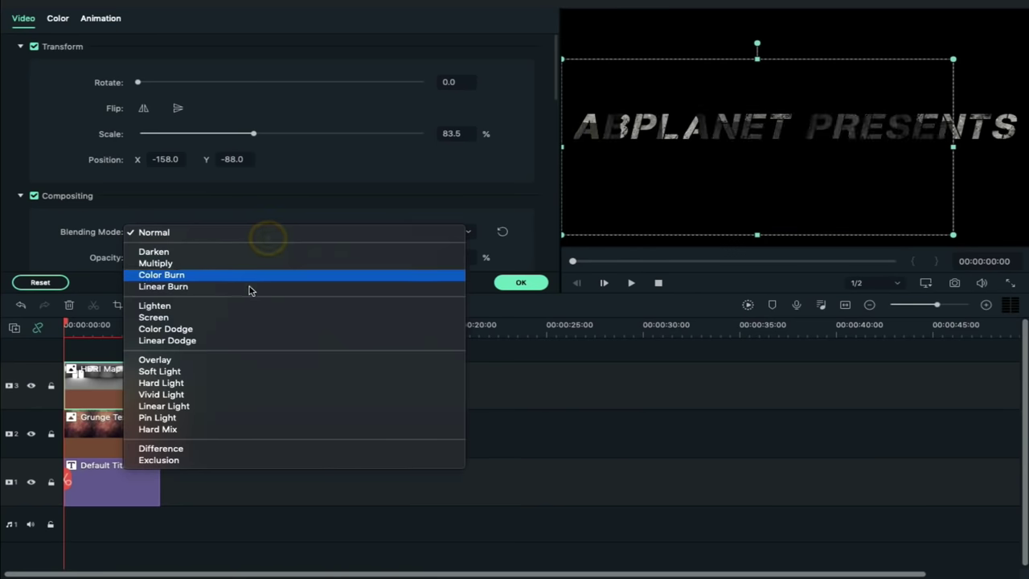
click(244, 359)
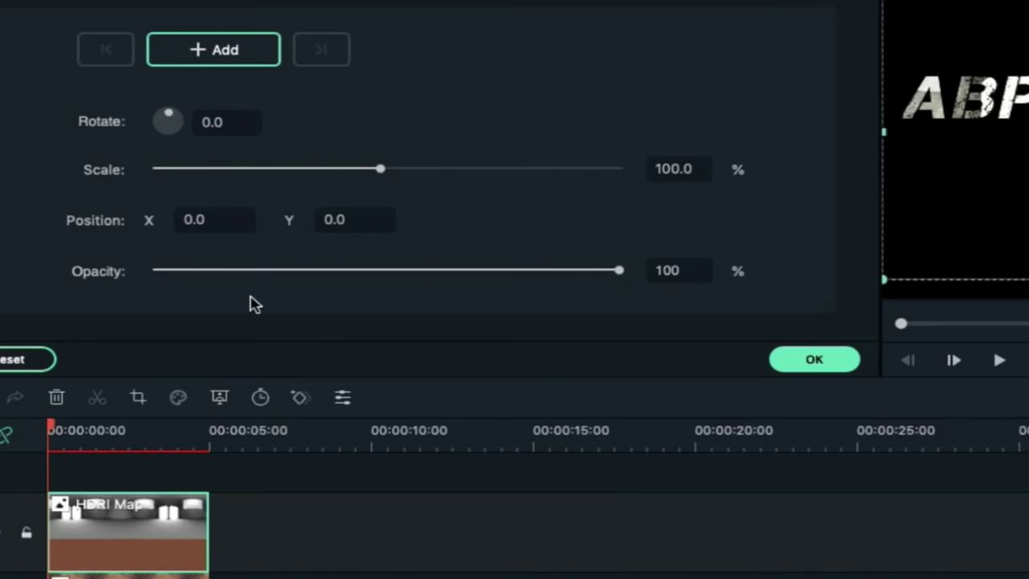
- Keyframe the HDRI Map's X position from about -1553 at the clip's start to about 1945 at its end, 00:00:05:00
click(221, 55)
drag(214, 220, 0, 220)
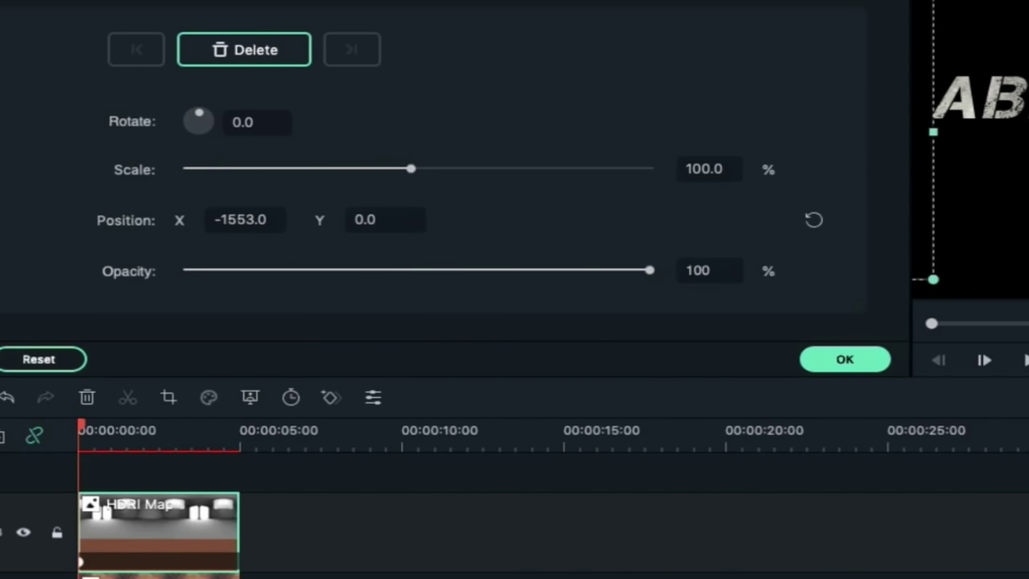
click(234, 440)
drag(236, 440, 240, 440)
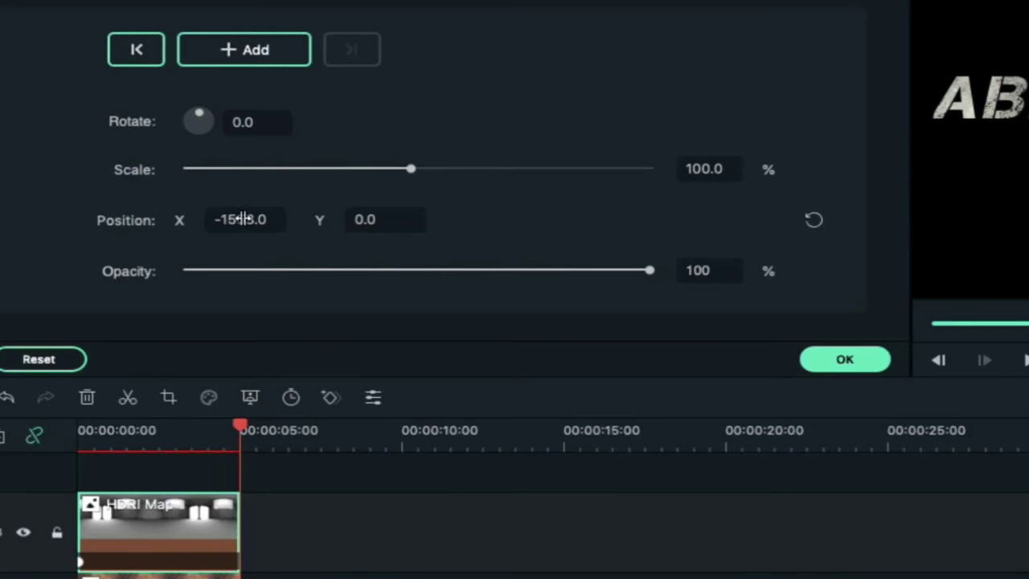
drag(221, 217, 266, 217)
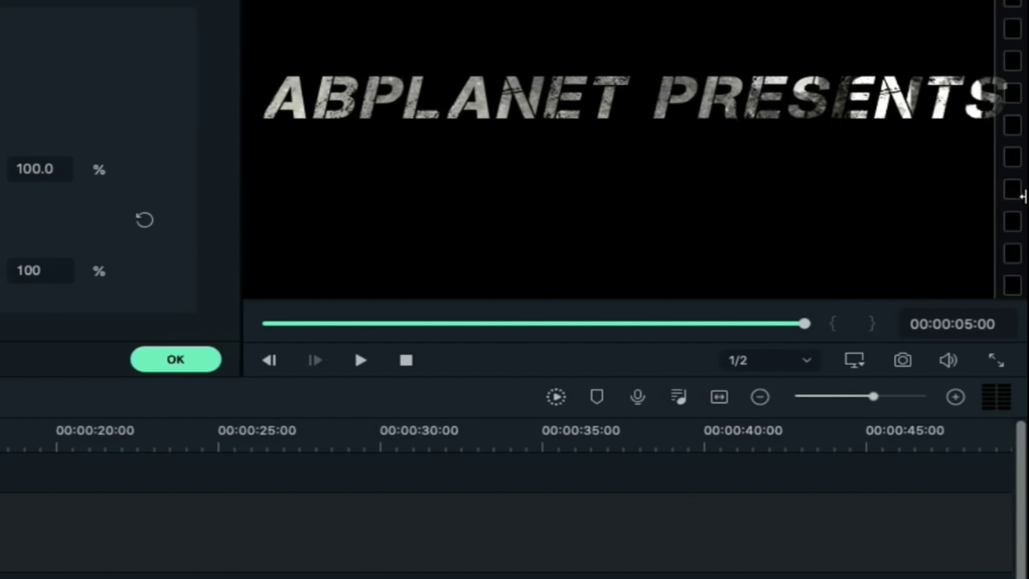
drag(1024, 221, 1025, 214)
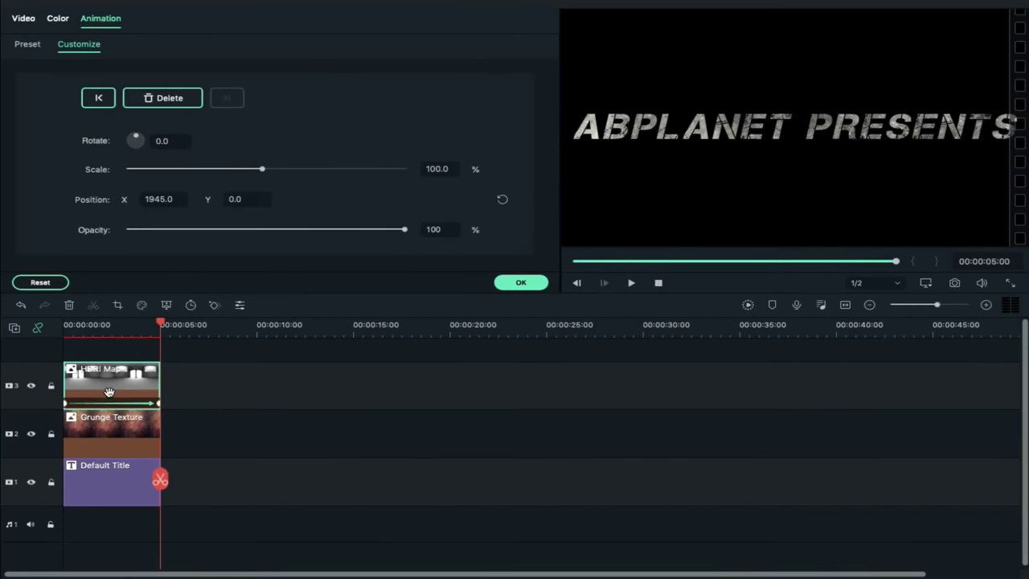
- Select the HDRI Map, Grunge Texture and title clips together and paste a copy of them at the 5-second mark
click(129, 468)
drag(101, 355, 104, 496)
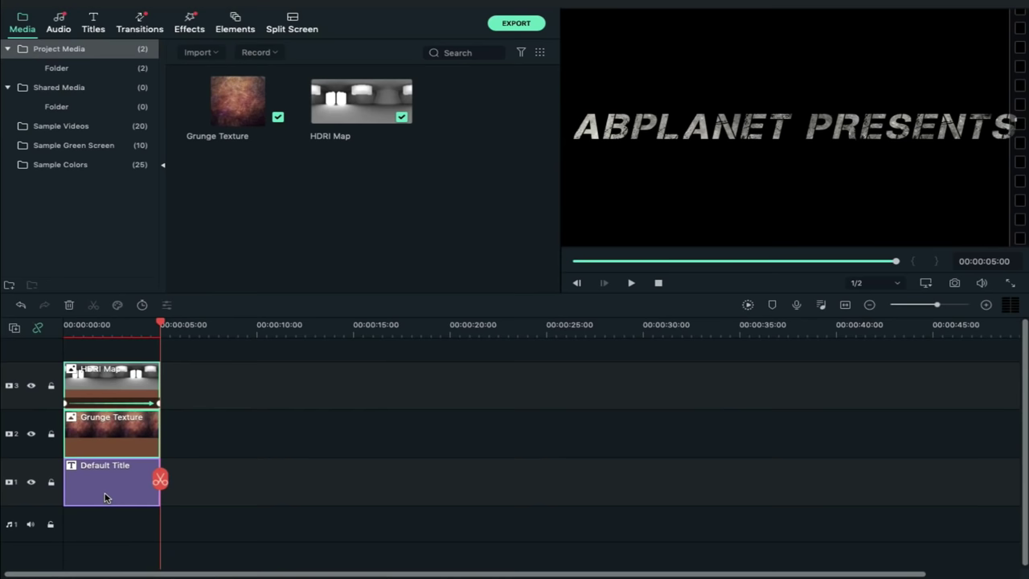
key(ctrl+c)
key(ctrl+v)
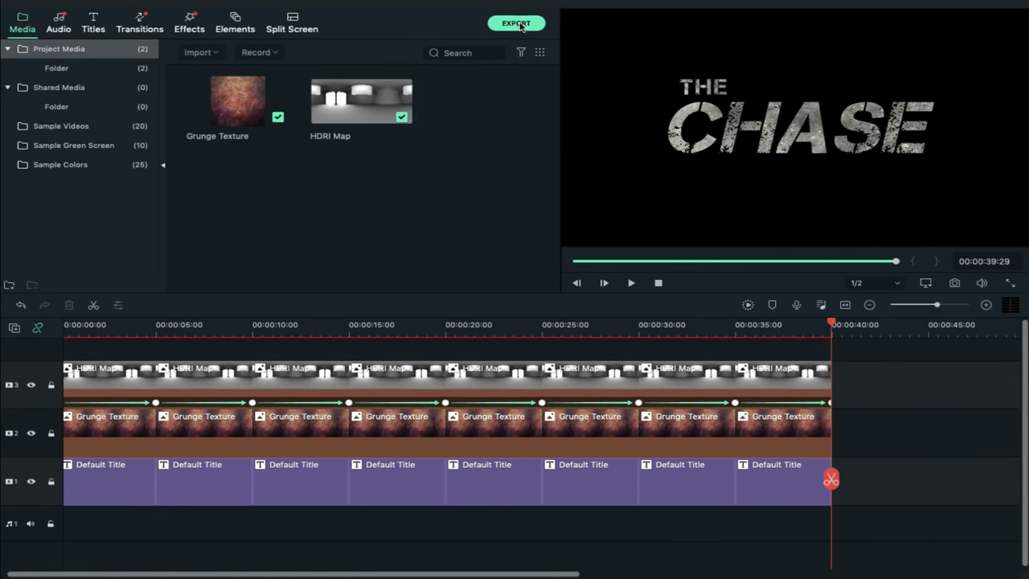
- Set up a video export in MP4 format and name the output file Text Video File
click(517, 23)
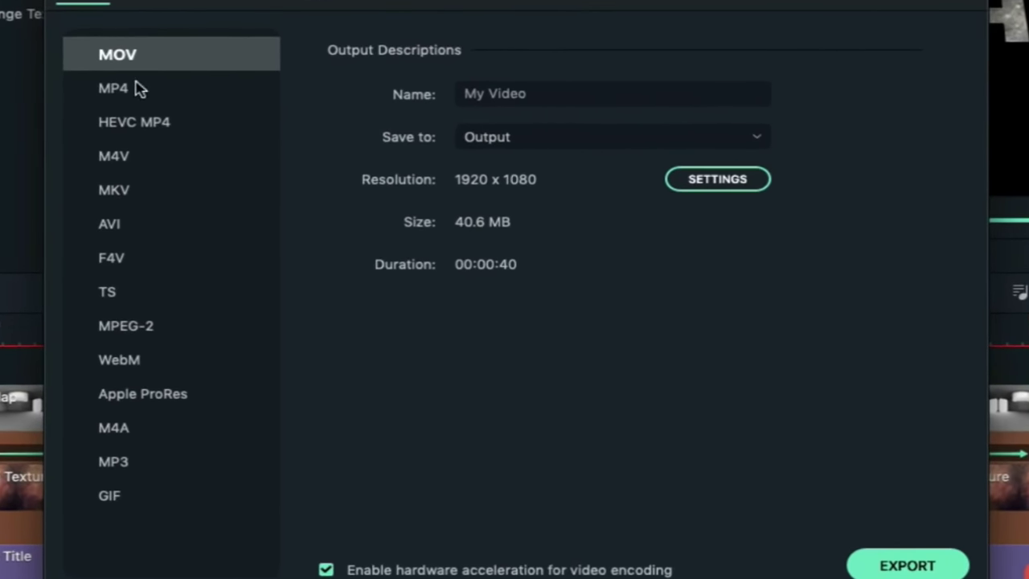
click(285, 179)
click(596, 94)
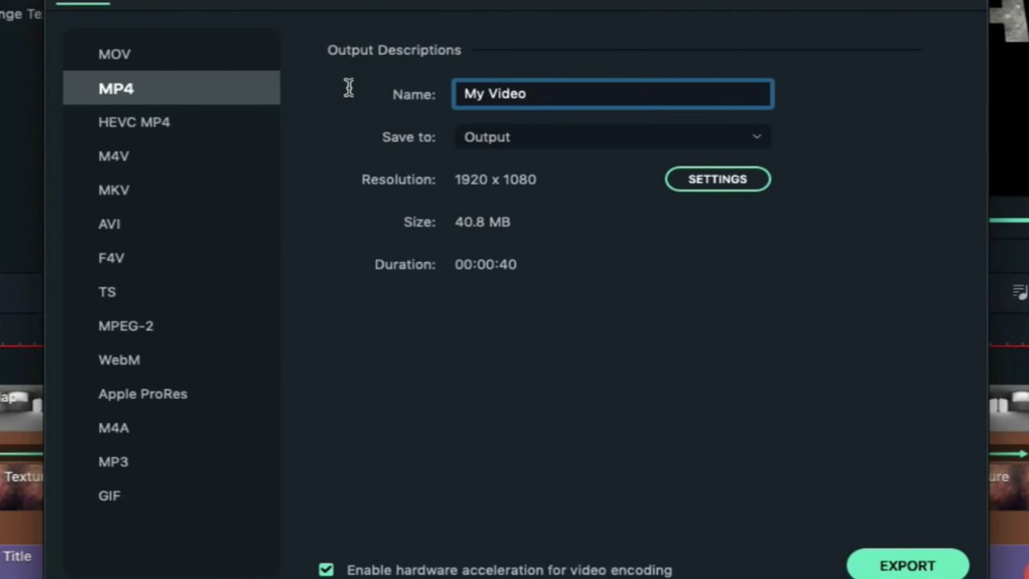
key(ctrl+a)
text(T)
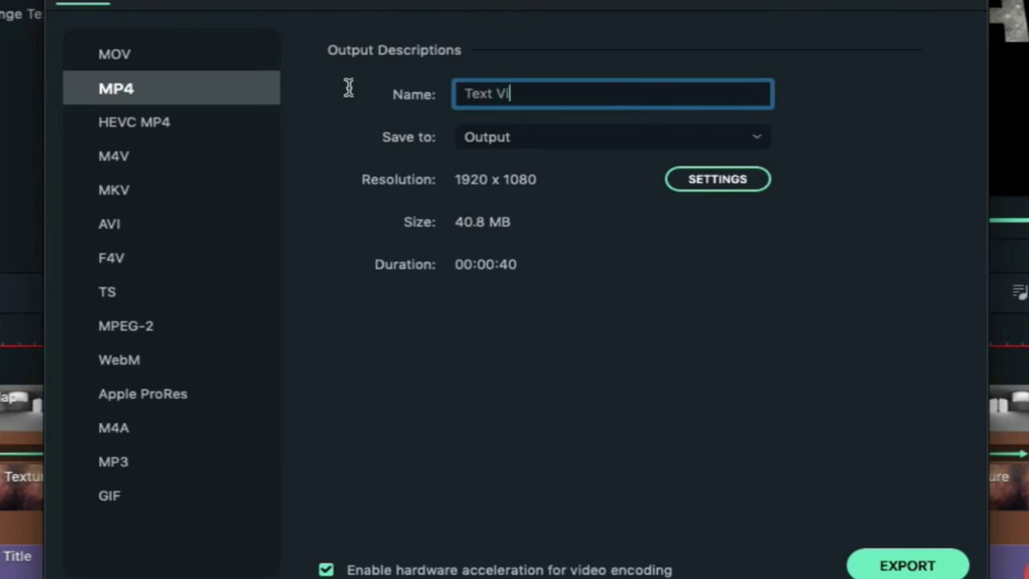
text(ext Video File)
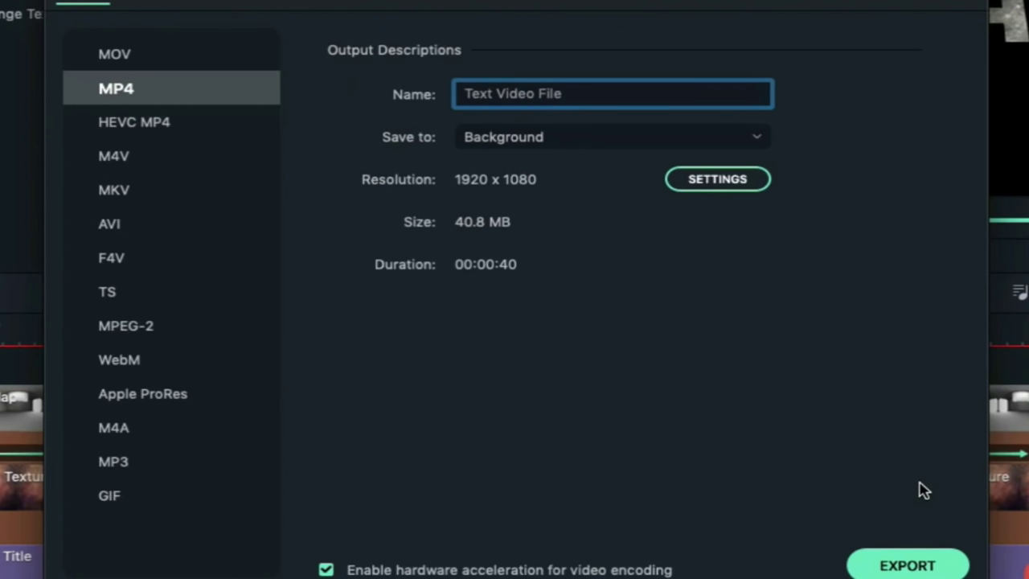
- Set the export to Best quality, choose its frame rate, set the video bit rate to 50000 kbps, and export the video
click(701, 185)
click(296, 103)
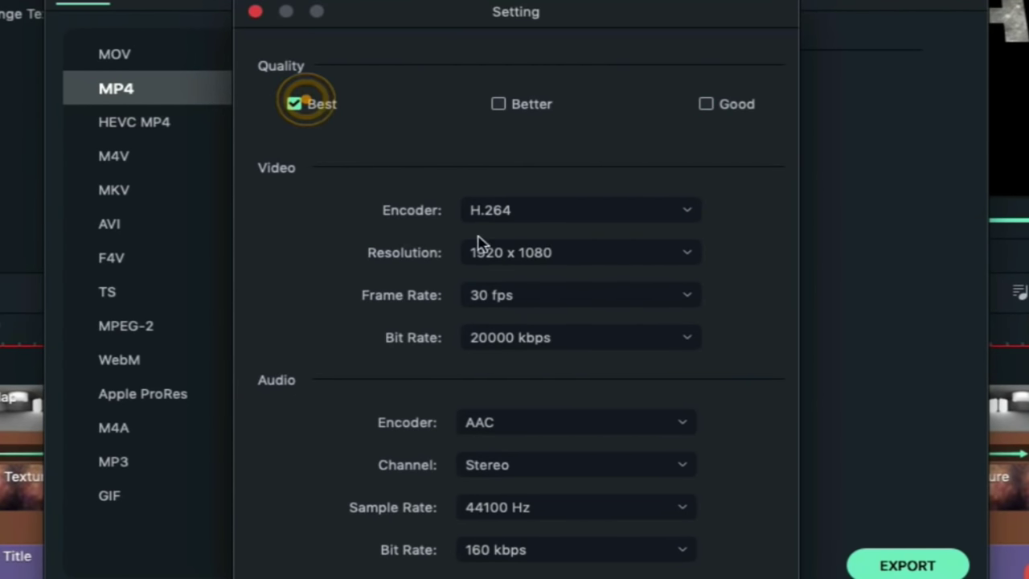
click(569, 302)
click(558, 347)
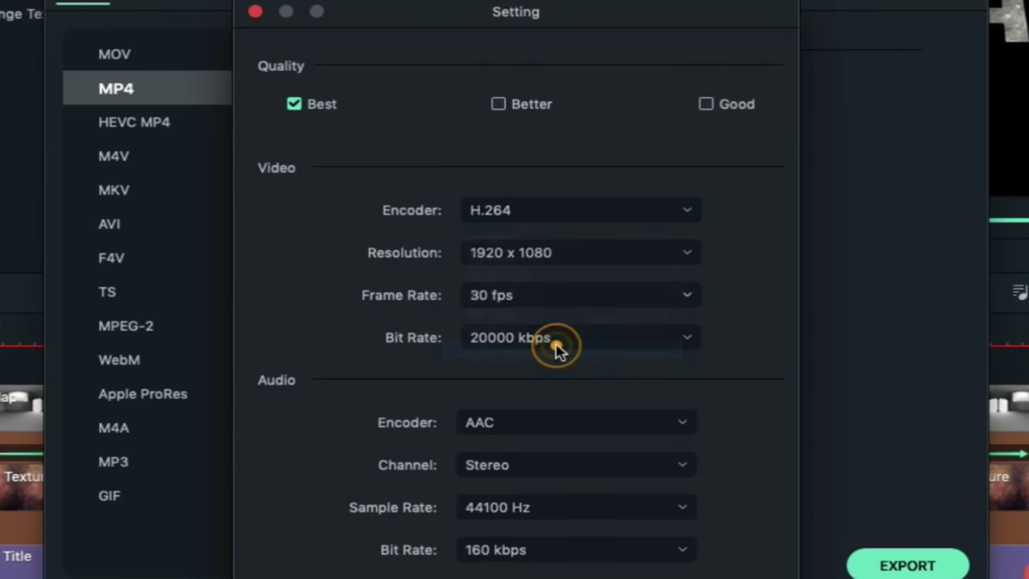
click(563, 341)
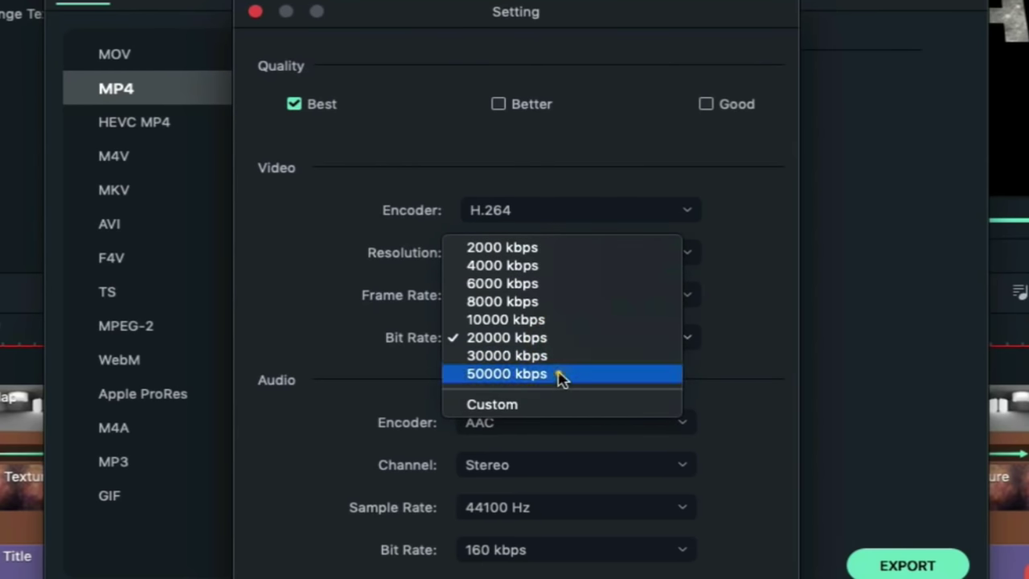
click(558, 374)
key(Return)
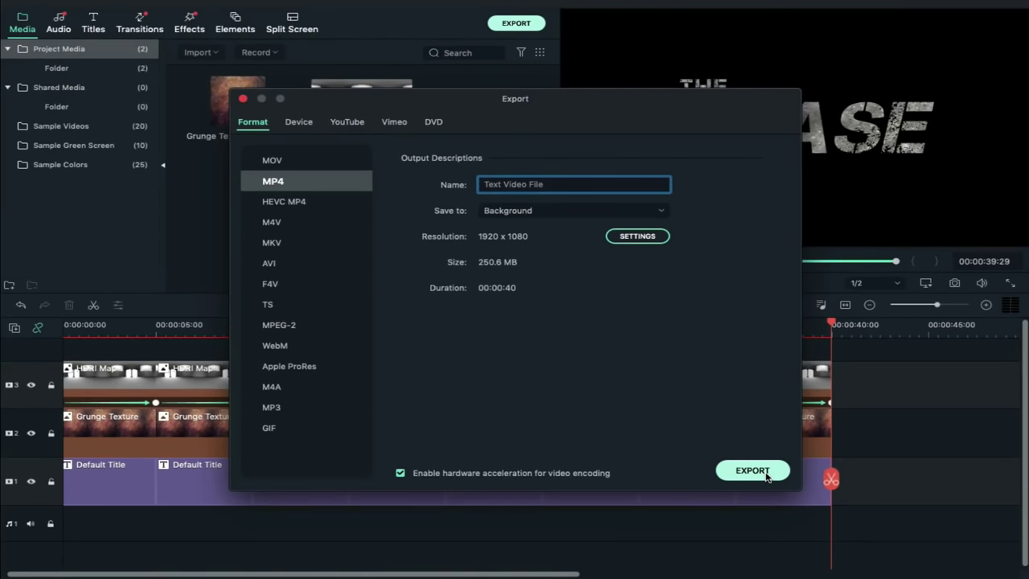
click(753, 471)
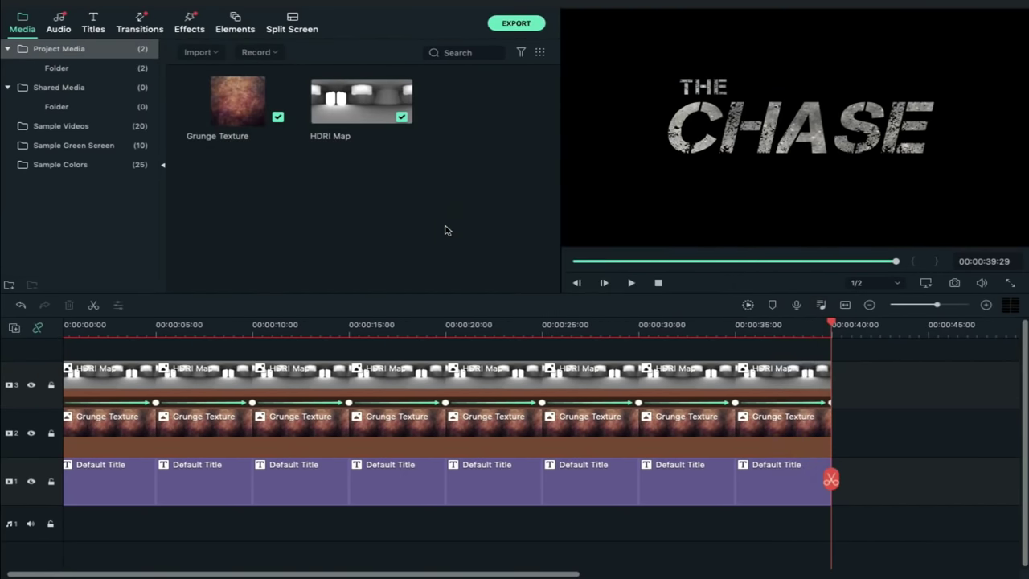
- Clear all clips from the timeline and delete the Grunge Texture and HDRI Map images from the project media
click(424, 470)
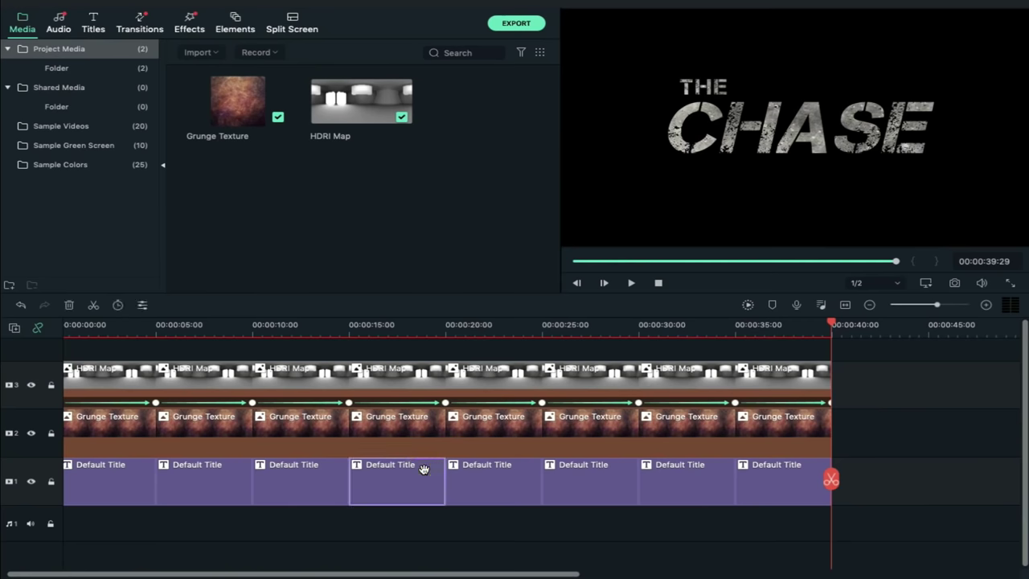
key(ctrl+a)
key(Delete)
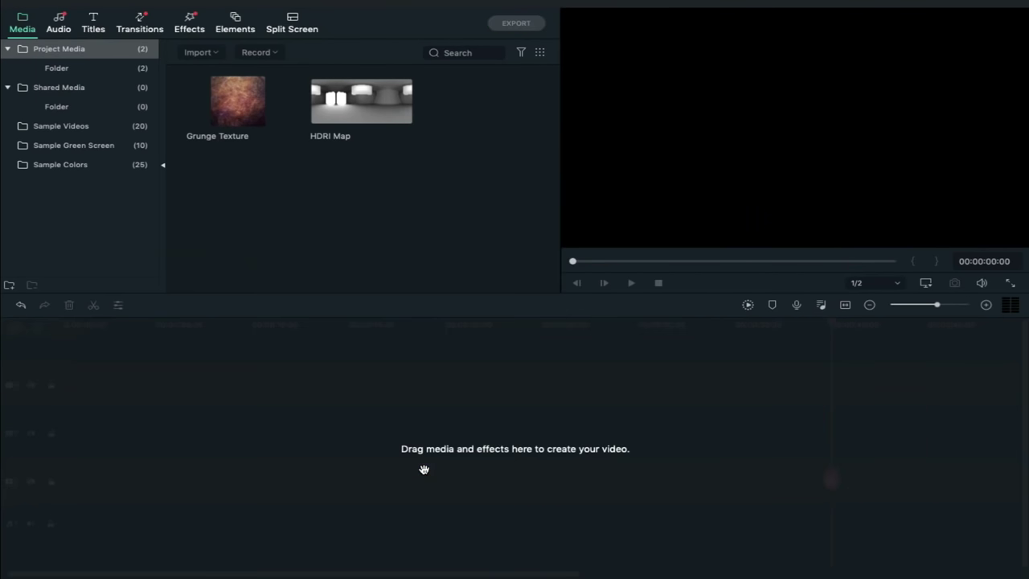
click(240, 112)
key(ctrl+a)
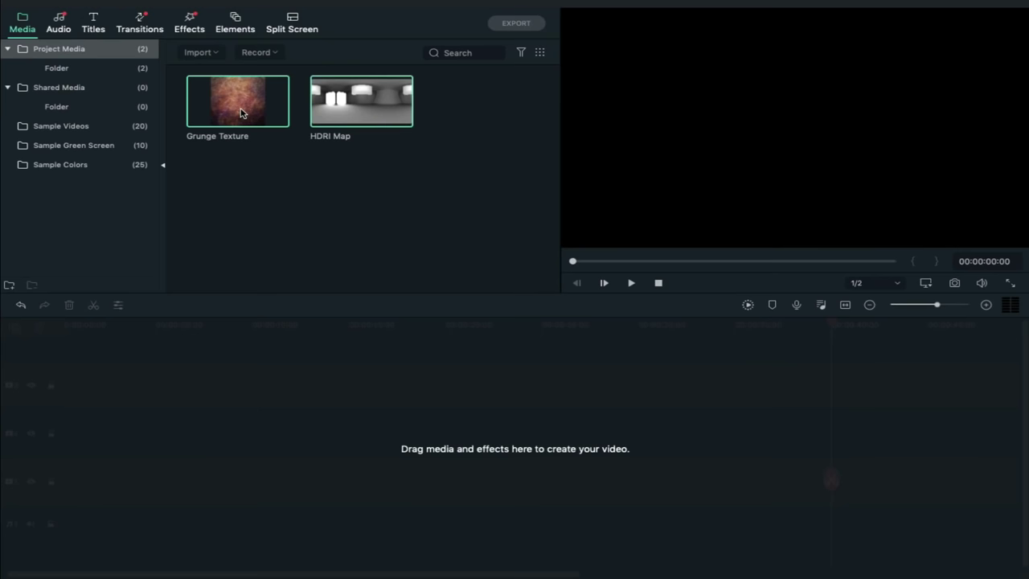
key(Delete)
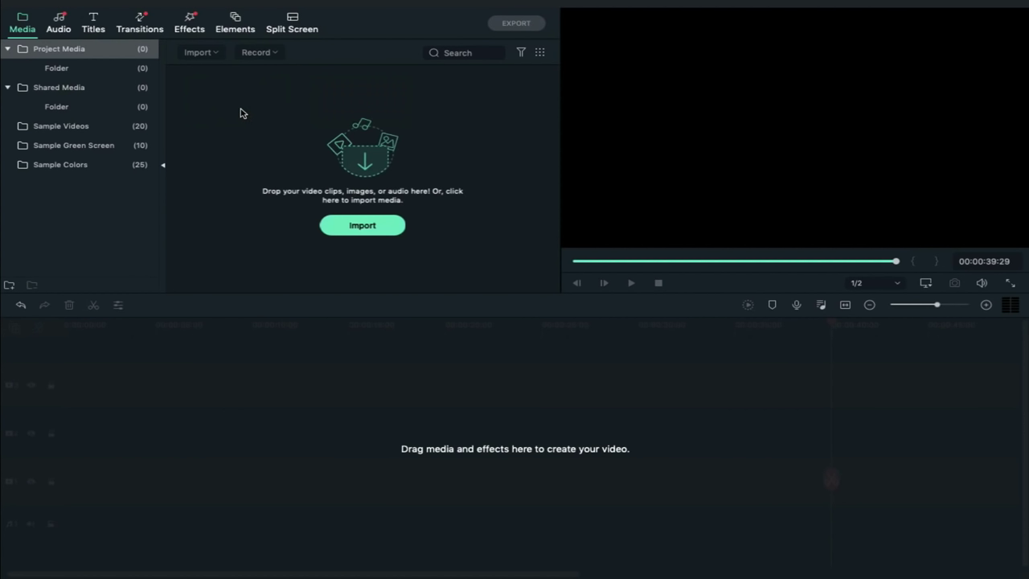
- Import all supported files from the Background folder except Text Flare (Converted).mov and The Chase.mp4
click(385, 226)
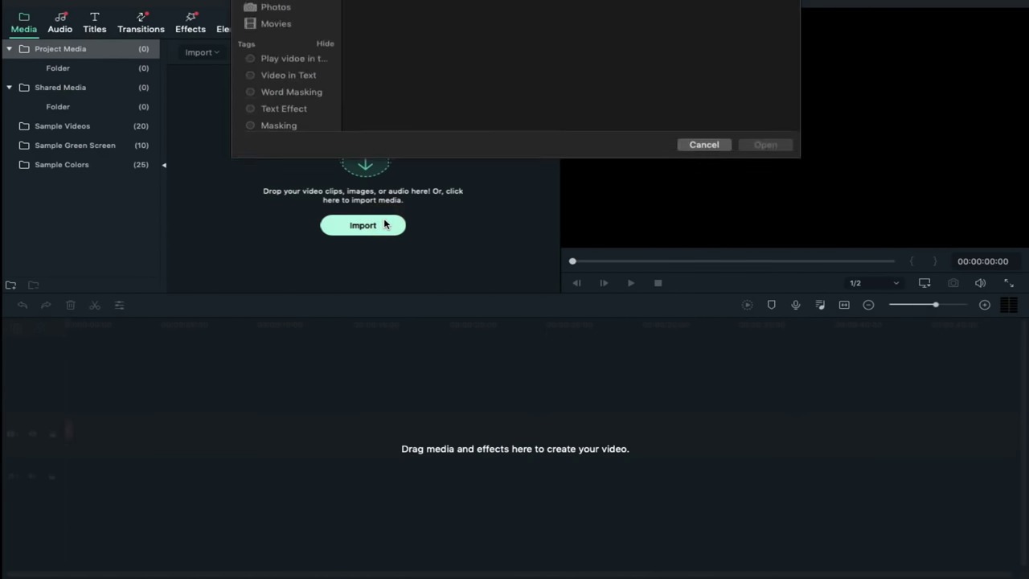
drag(364, 45, 748, 243)
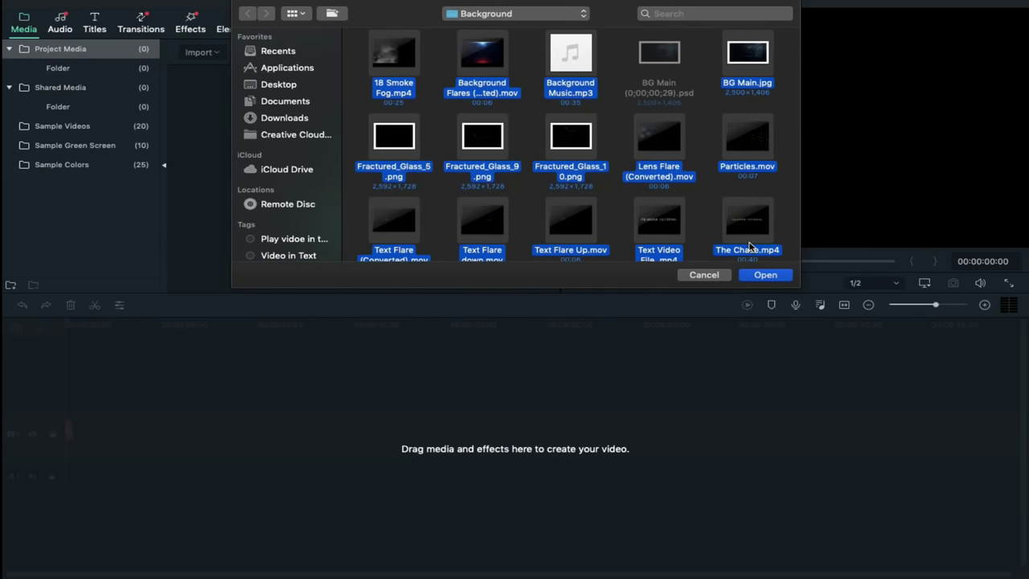
super+click(747, 242)
super+click(393, 221)
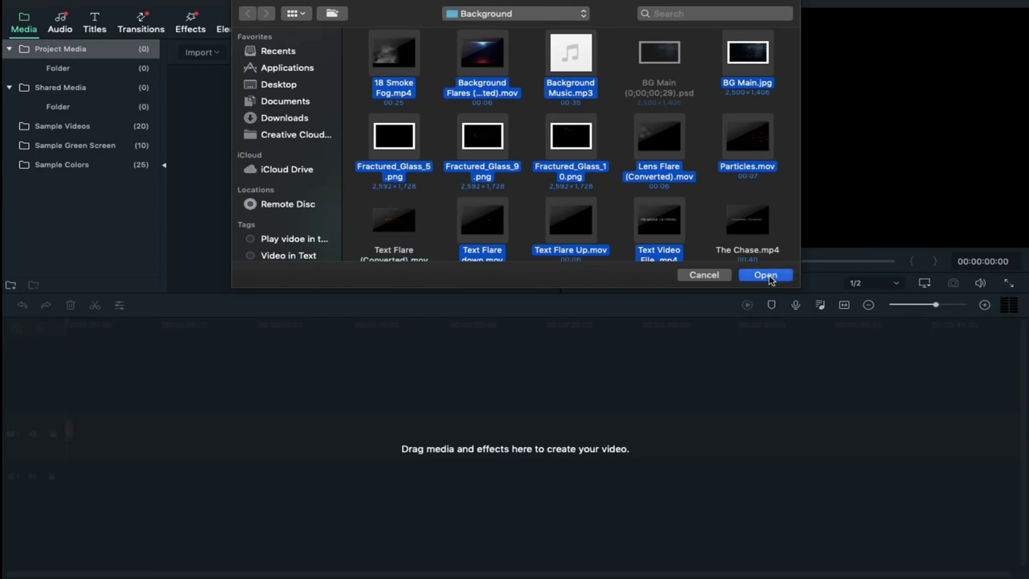
click(766, 275)
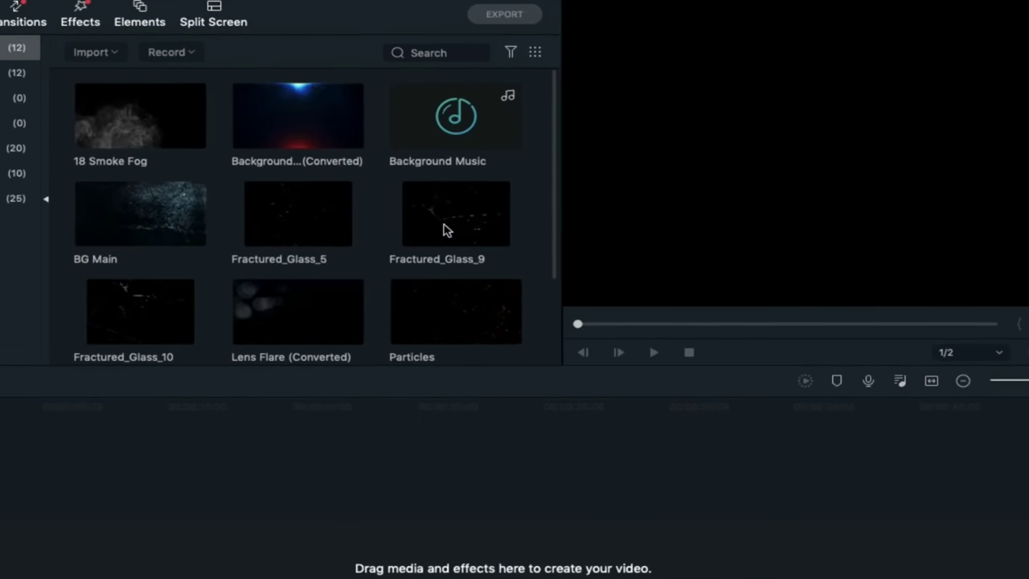
- Place Background Music on the audio track at the timeline start and enlarge the timeline scale
drag(470, 138, 59, 510)
key(super+=)
key(super+=)
key(super+=)
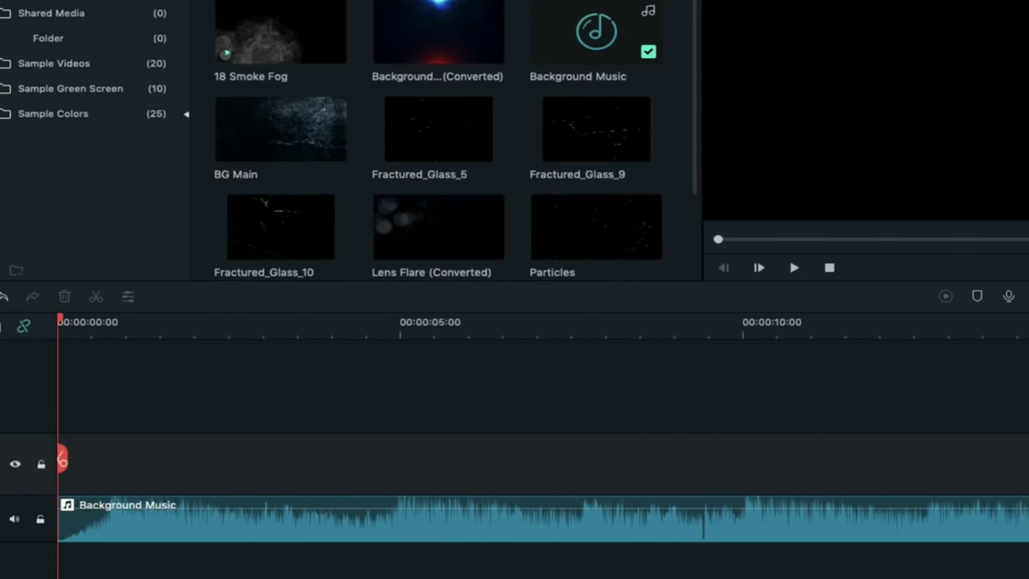
- Choose a higher frame rate in the project settings and apply it
click(190, 0)
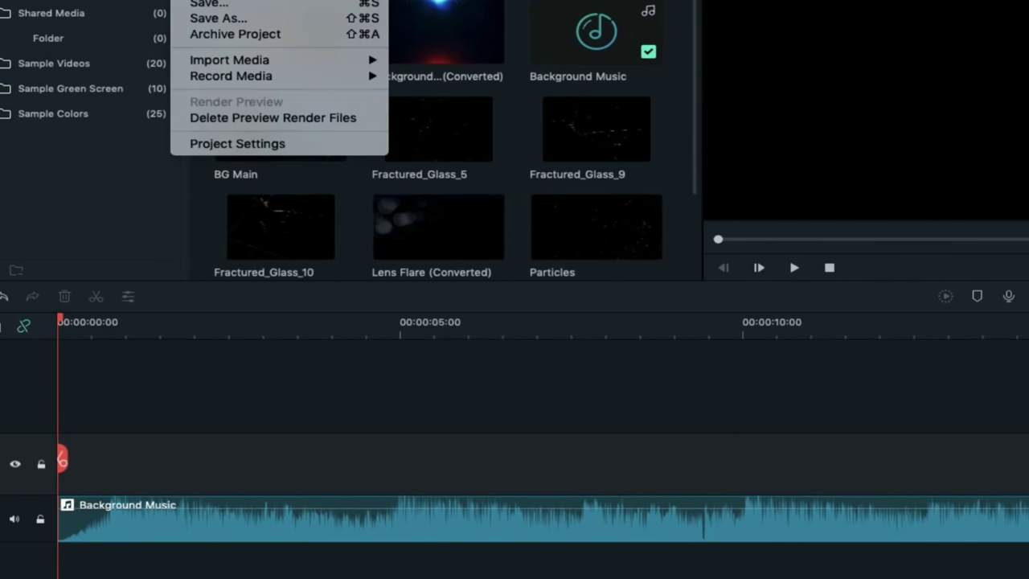
click(243, 145)
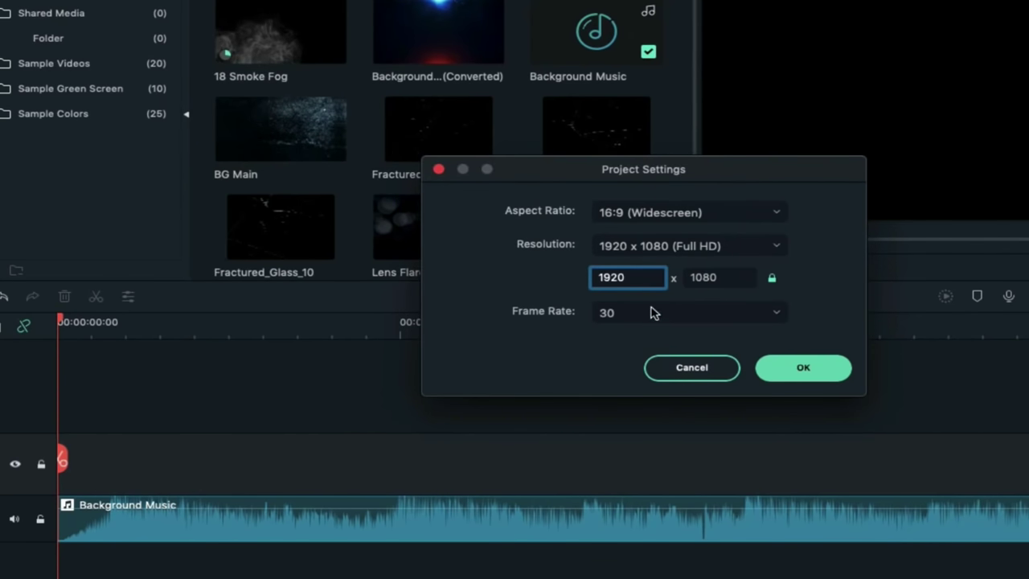
click(653, 312)
click(648, 354)
click(802, 366)
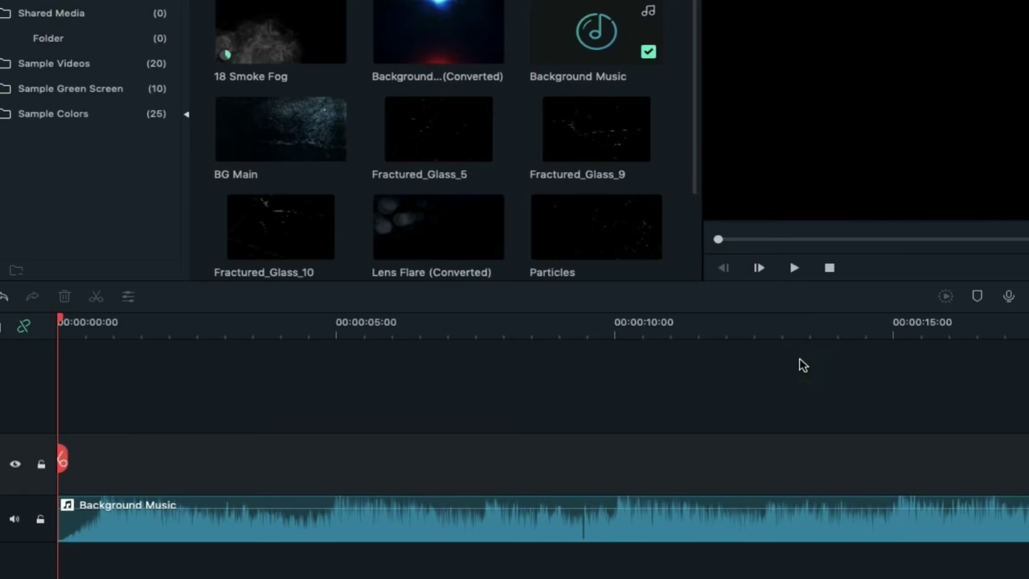
- Place BG Main at the timeline start above the music, trim its end to just before 5 seconds, and return the playhead to the start
drag(295, 126, 69, 487)
click(336, 322)
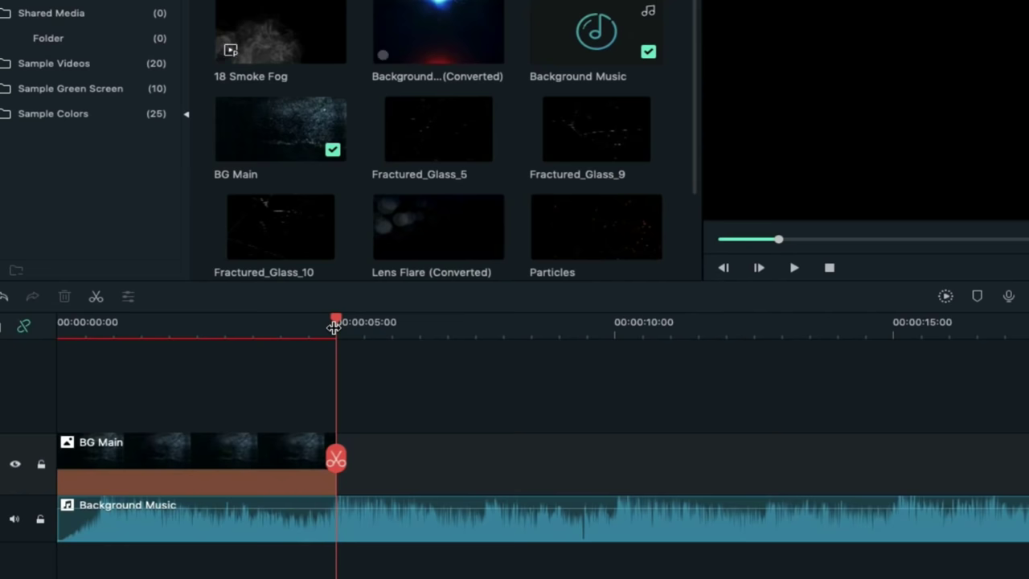
mouse_move(332, 452)
mouse_down()
mouse_move(315, 452)
mouse_move(330, 452)
mouse_move(329, 441)
mouse_up()
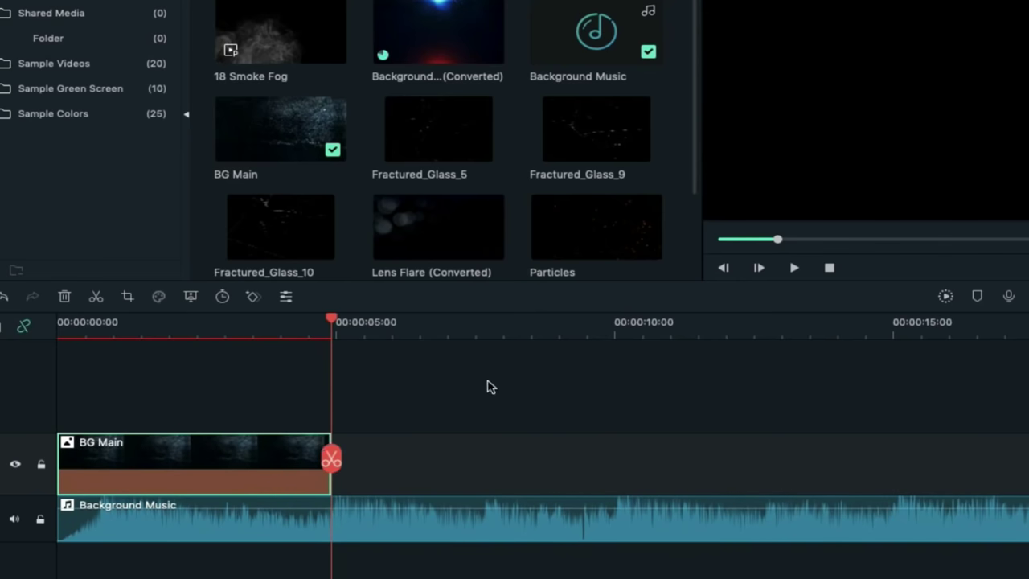
click(56, 330)
click(161, 455)
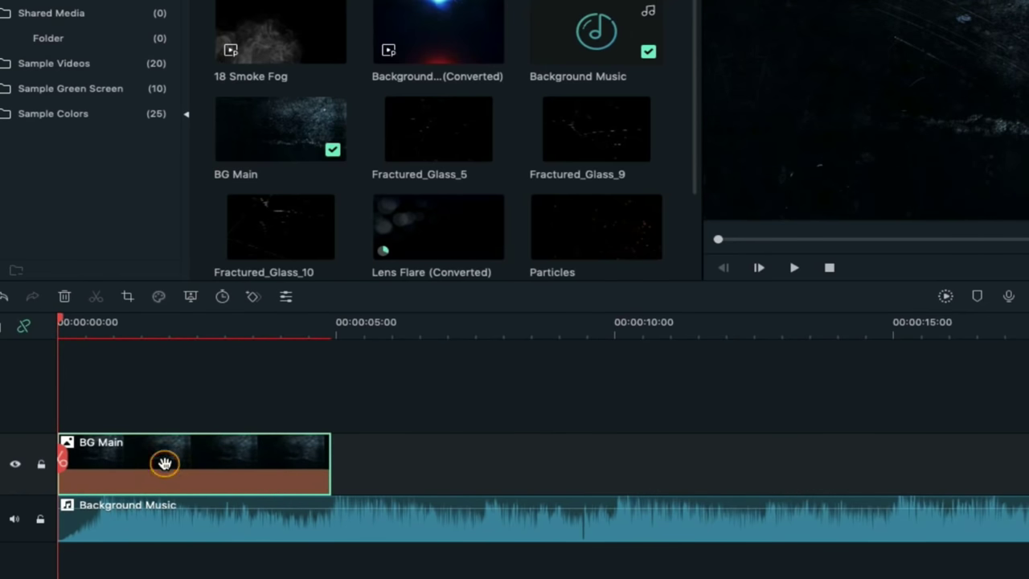
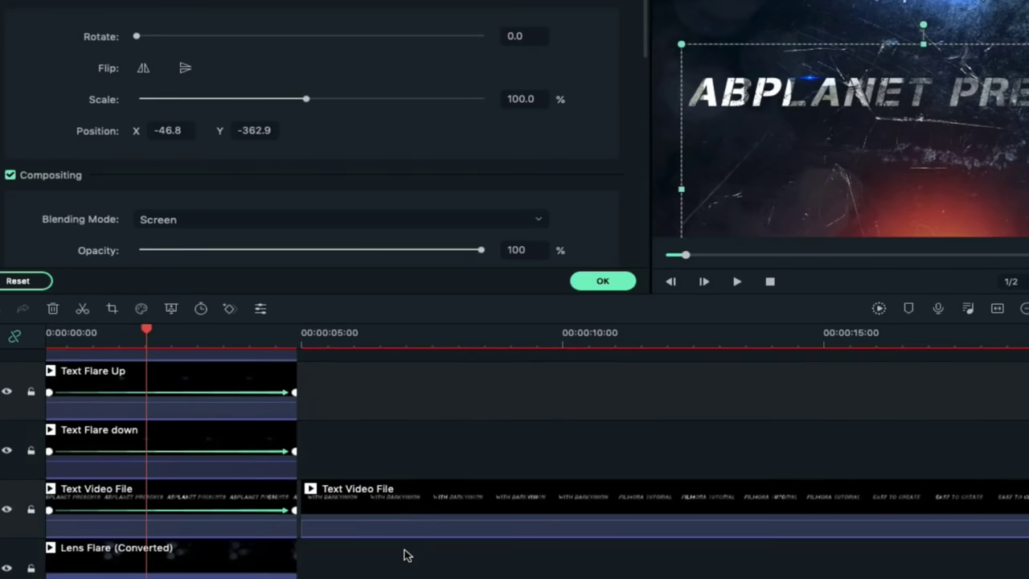
- Split the second Text Video File clip at about the 10-second mark
scroll(406, 555, up, 6)
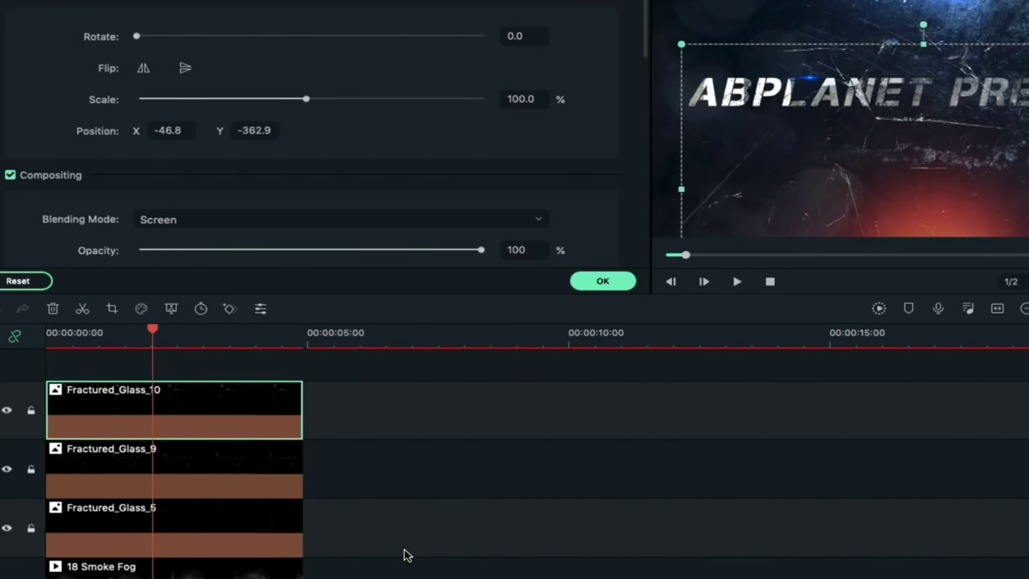
scroll(406, 555, down, 5)
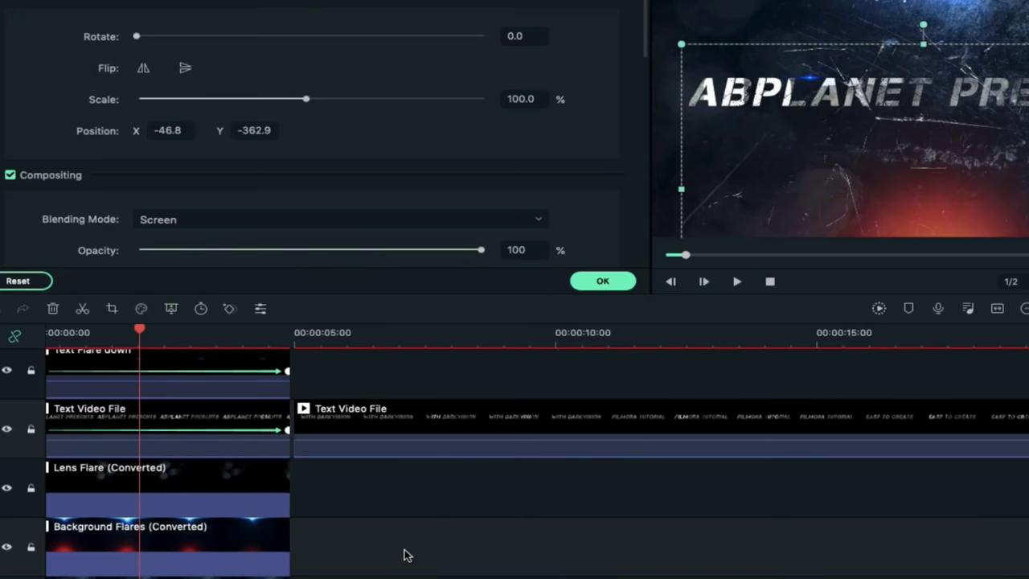
click(555, 334)
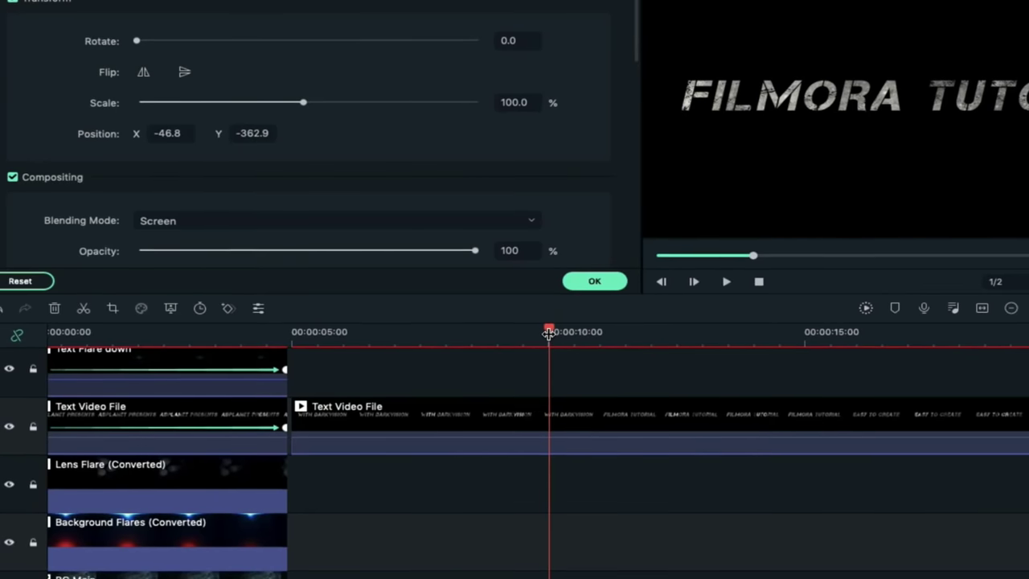
key(ctrl+b)
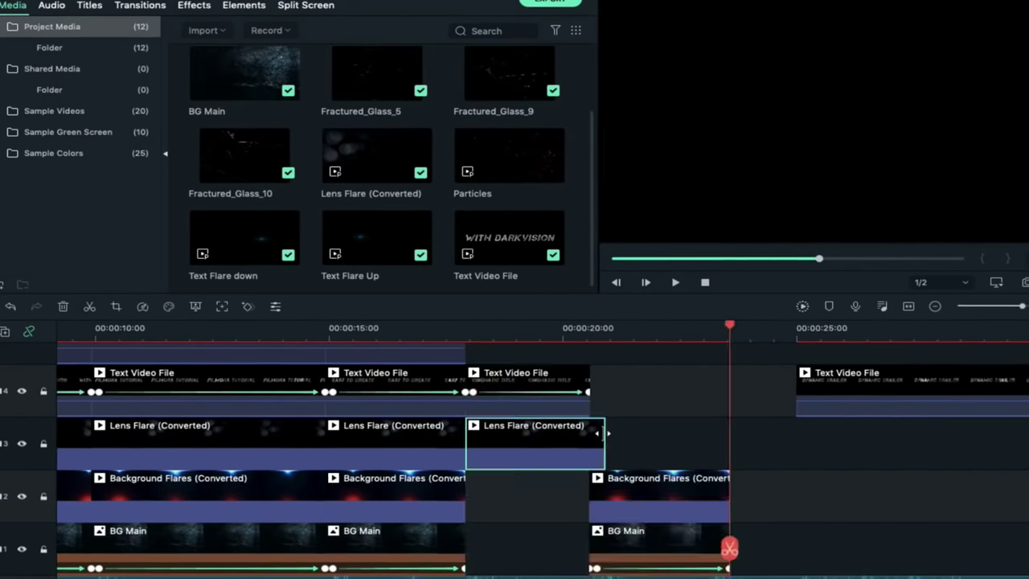
click(554, 335)
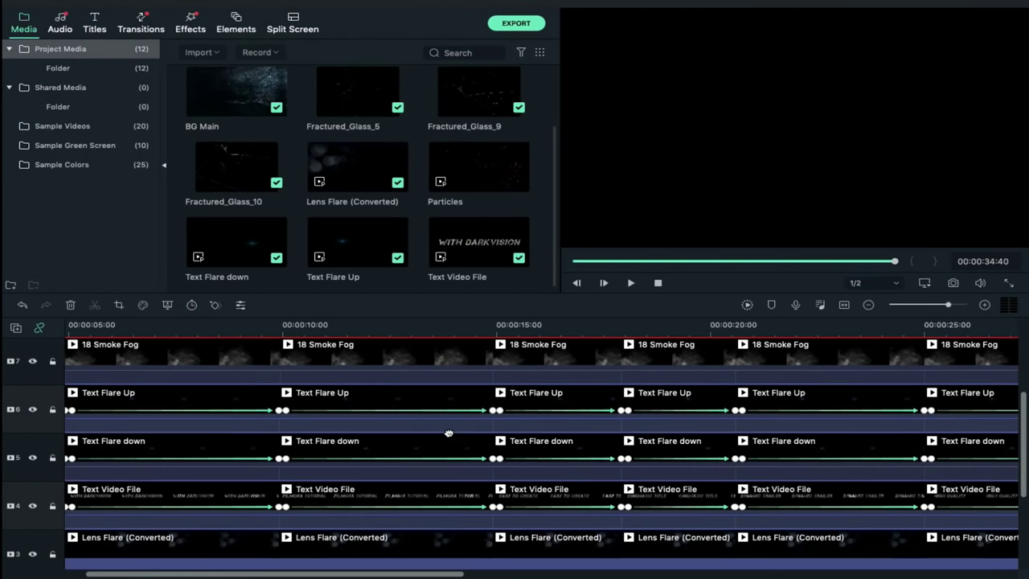
- Add the Warp 6 transition to the start of the first Text Video File clip on track 4
scroll(448, 434, left, 1)
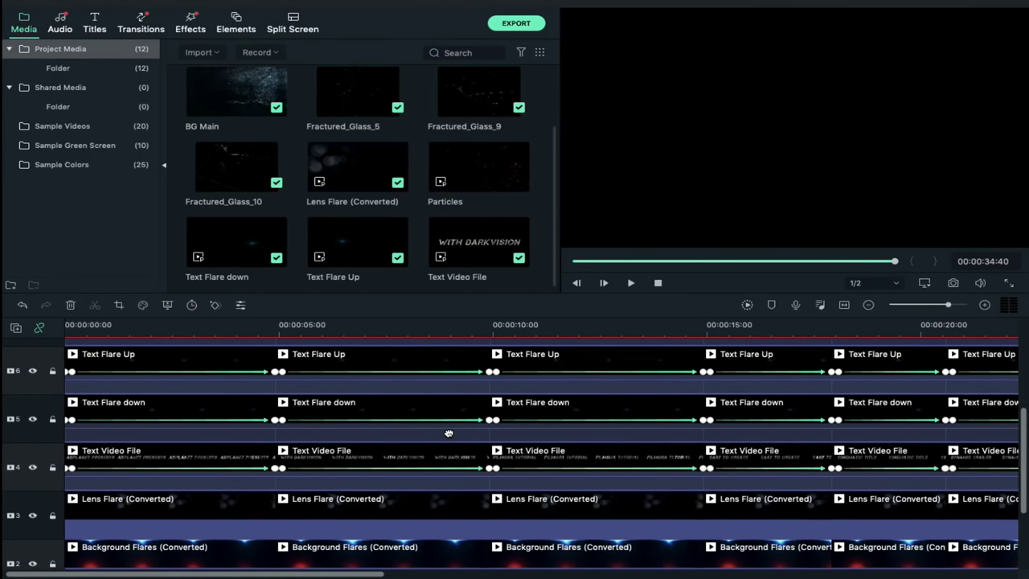
scroll(449, 434, up, 1)
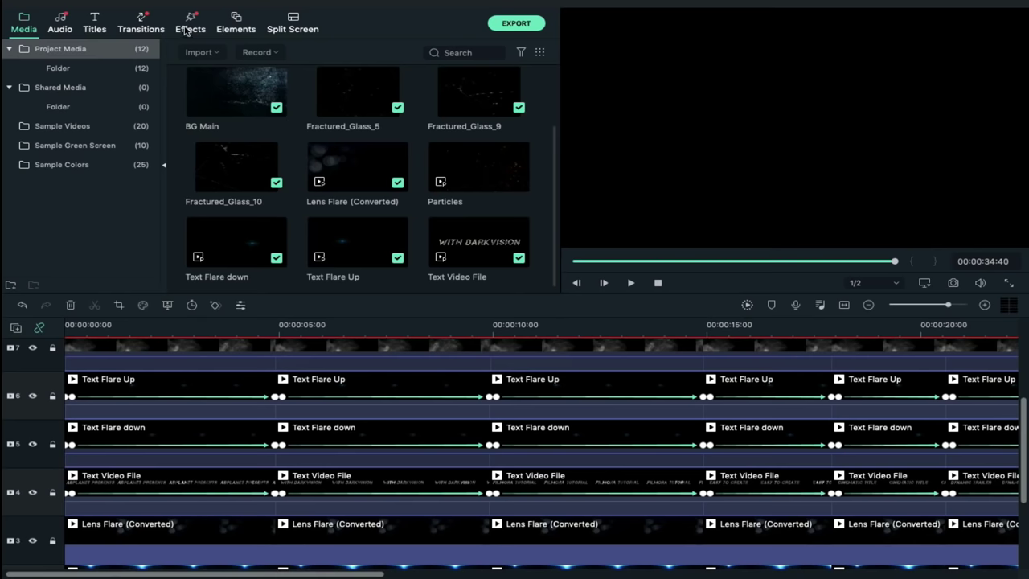
click(145, 32)
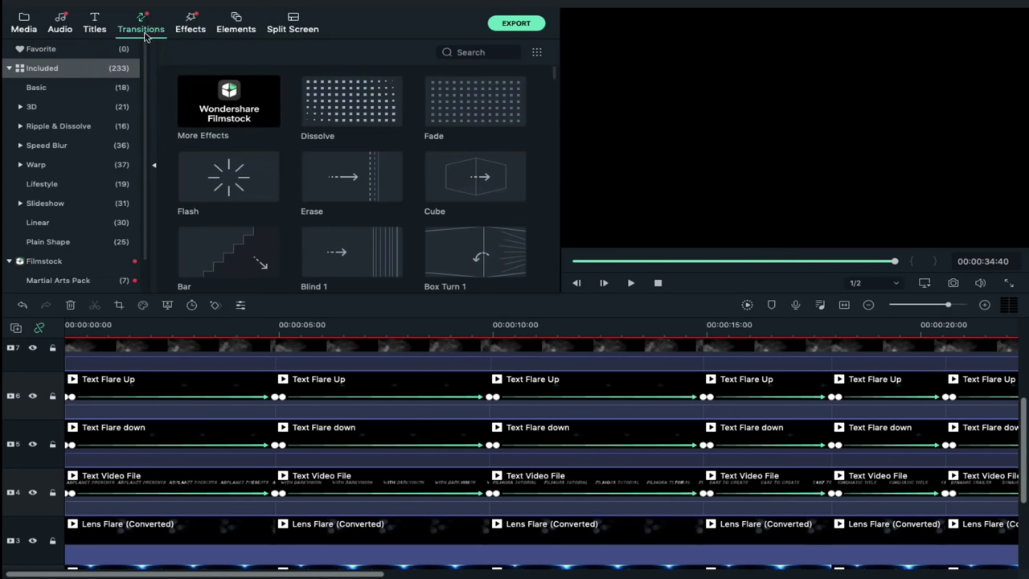
click(45, 166)
scroll(294, 207, down, 3)
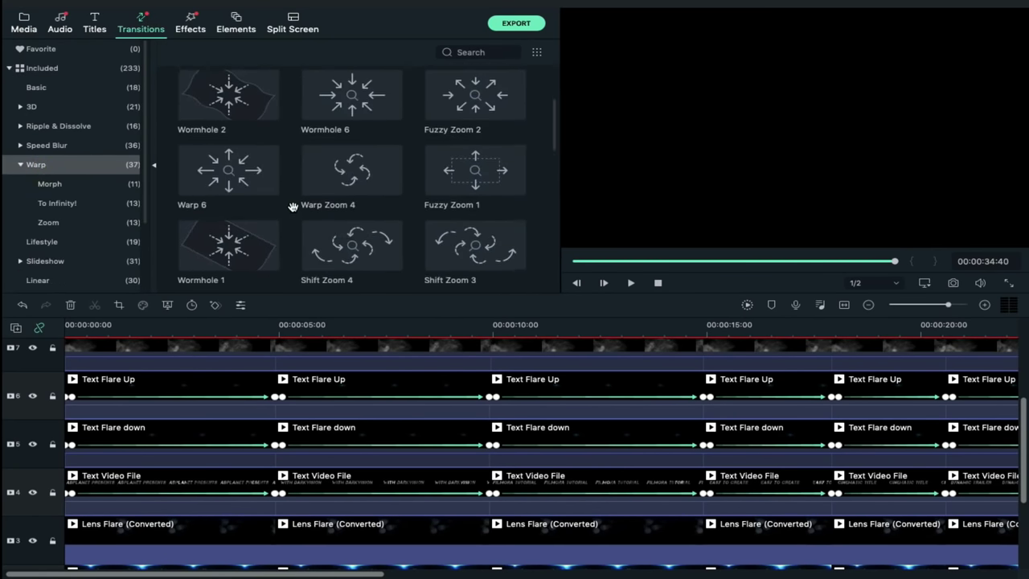
drag(235, 169, 98, 475)
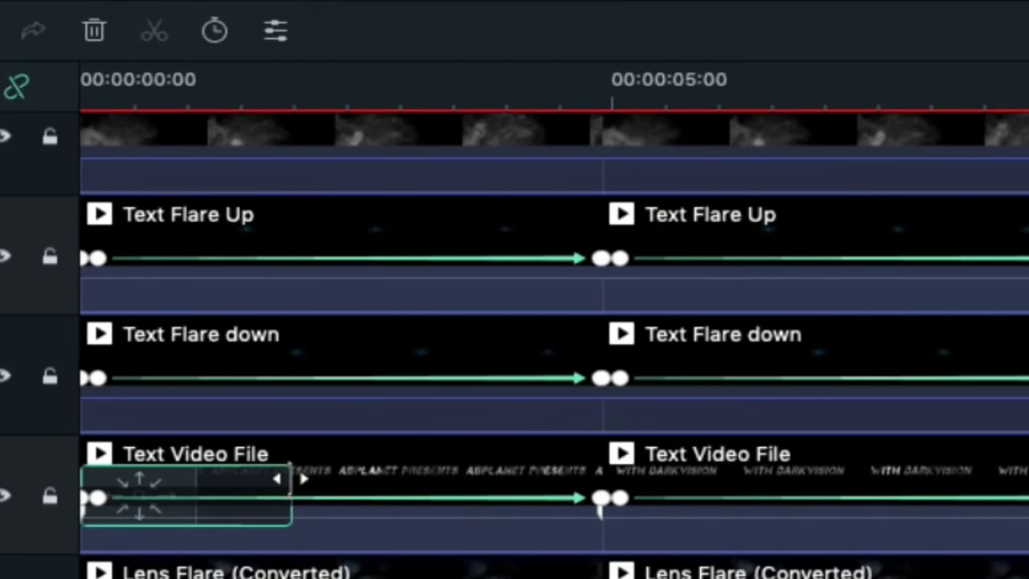
- Shorten the Warp 6 transition at the start of the first Text Video File clip to well under half a second
click(287, 478)
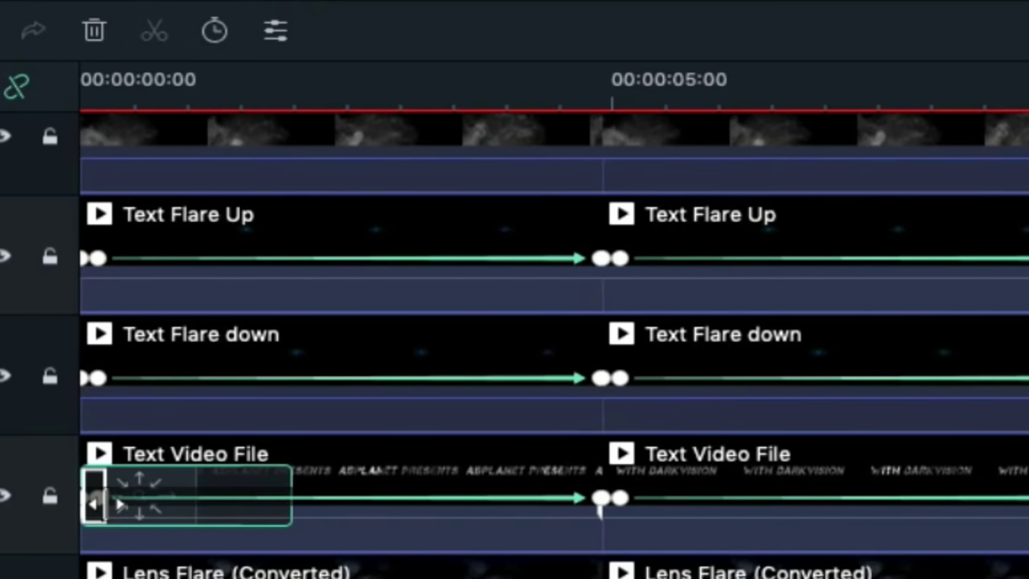
- Add short Warp 6 transitions to the starts of the first two BG Main clips
scroll(302, 485, down, 5)
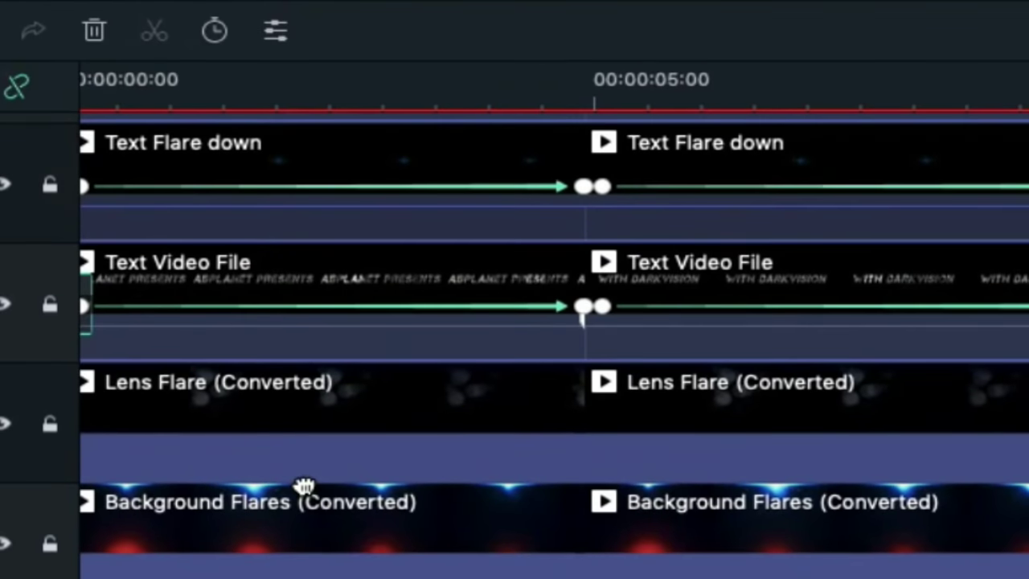
scroll(304, 485, down, 1)
scroll(304, 486, left, 1)
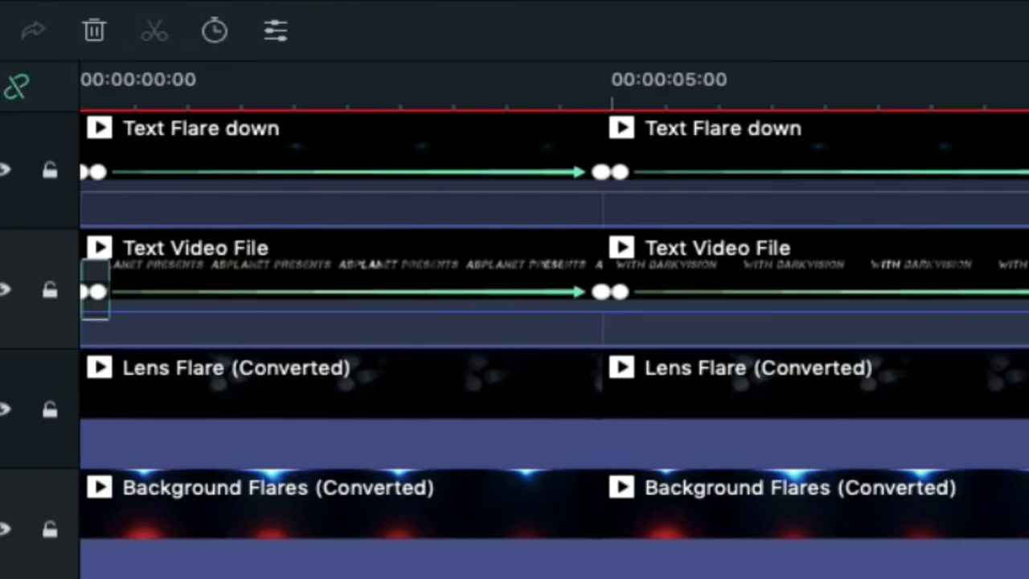
scroll(519, 378, down, 3)
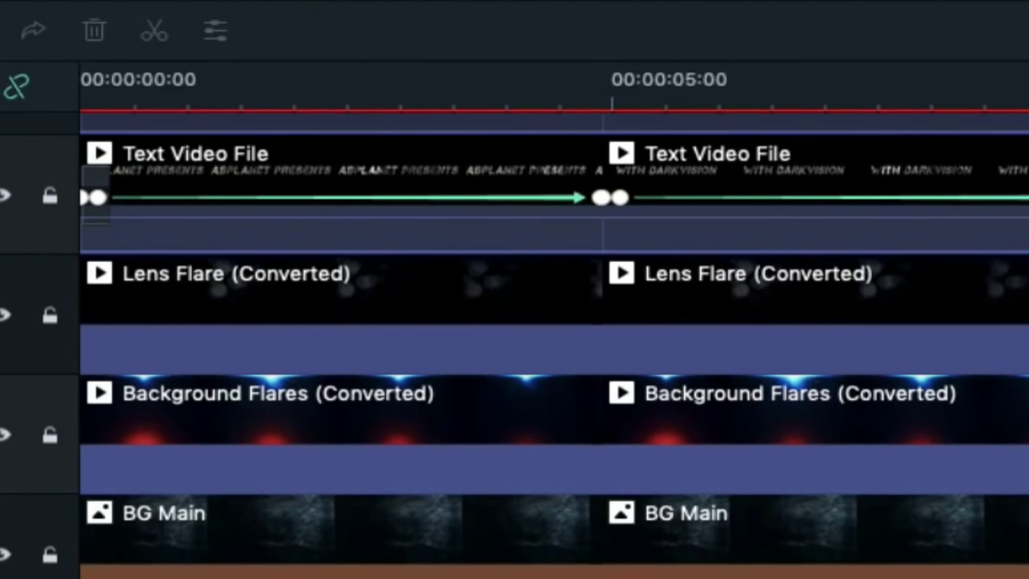
drag(352, 418, 135, 571)
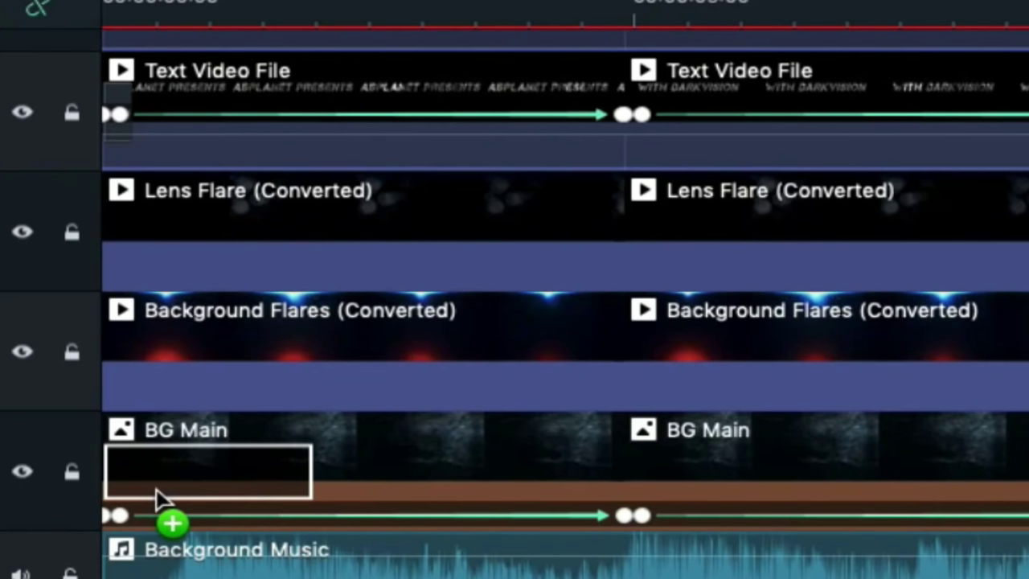
drag(159, 497, 313, 473)
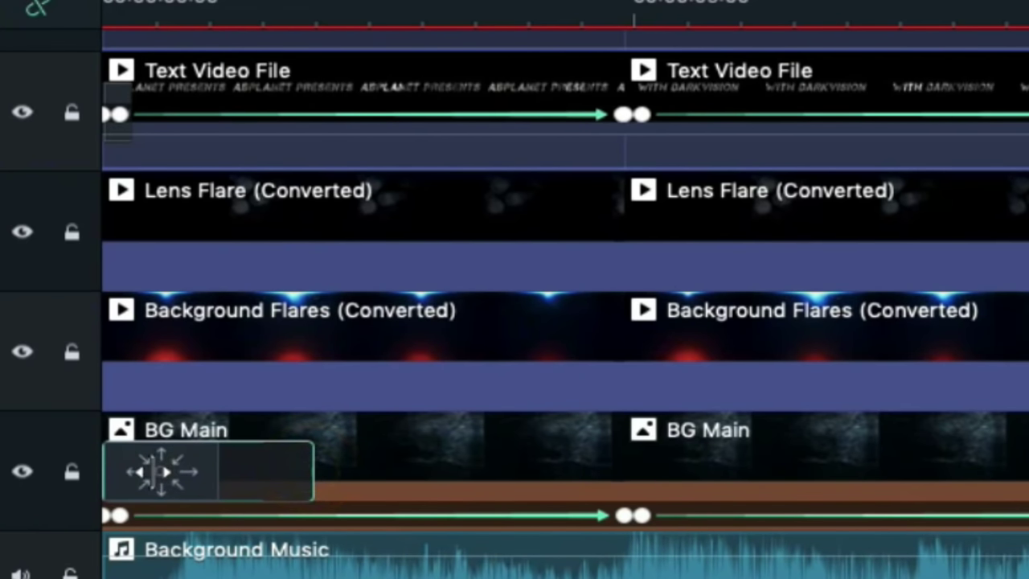
click(133, 469)
drag(131, 469, 131, 468)
drag(836, 481, 657, 480)
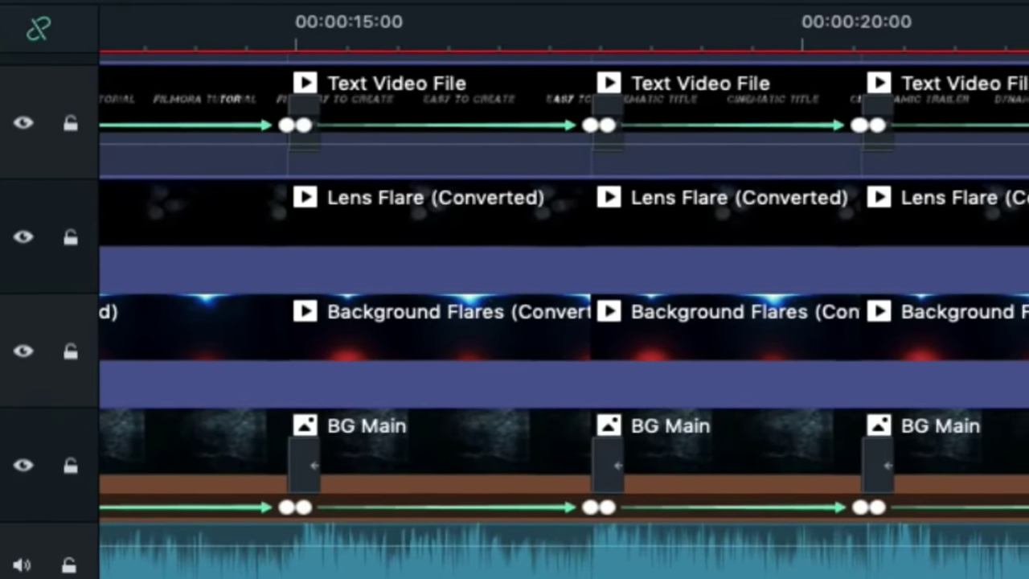
- Place the Particles clip at the timeline start on a new track above Fractured_Glass_10, and set the playhead to about 2 seconds
scroll(565, 321, up, 6)
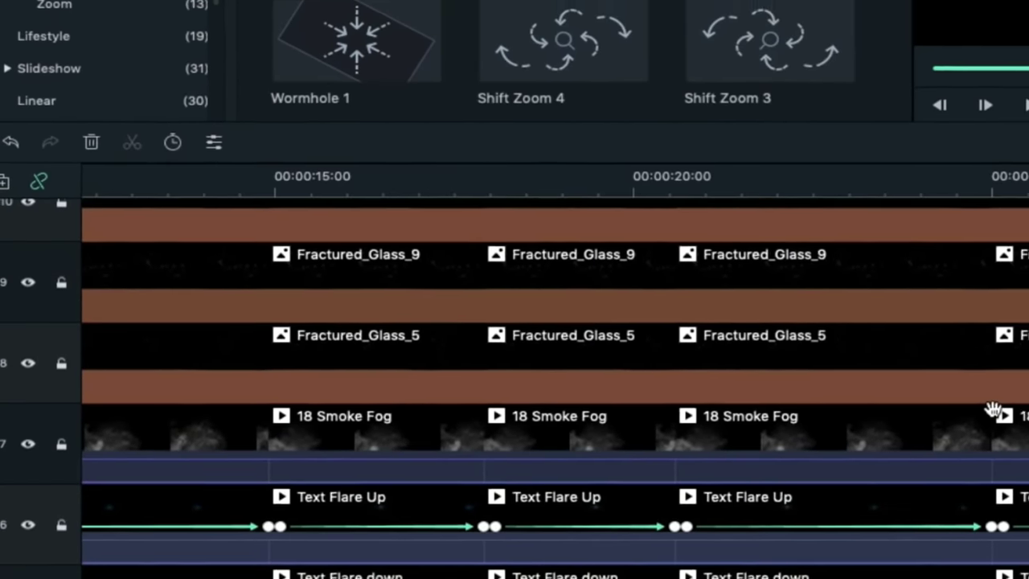
scroll(994, 410, up, 2)
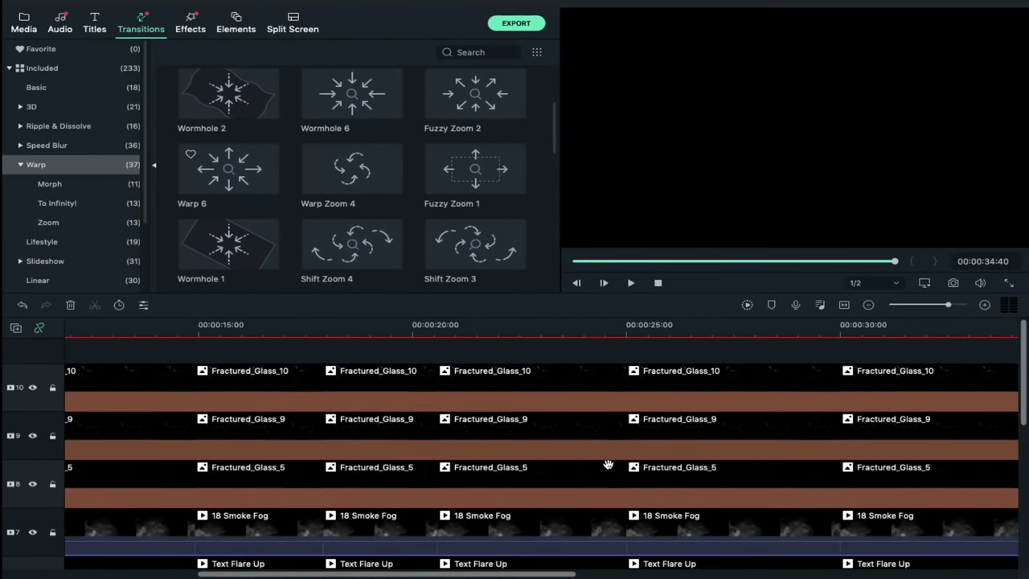
scroll(994, 409, left, 3)
scroll(609, 466, left, 5)
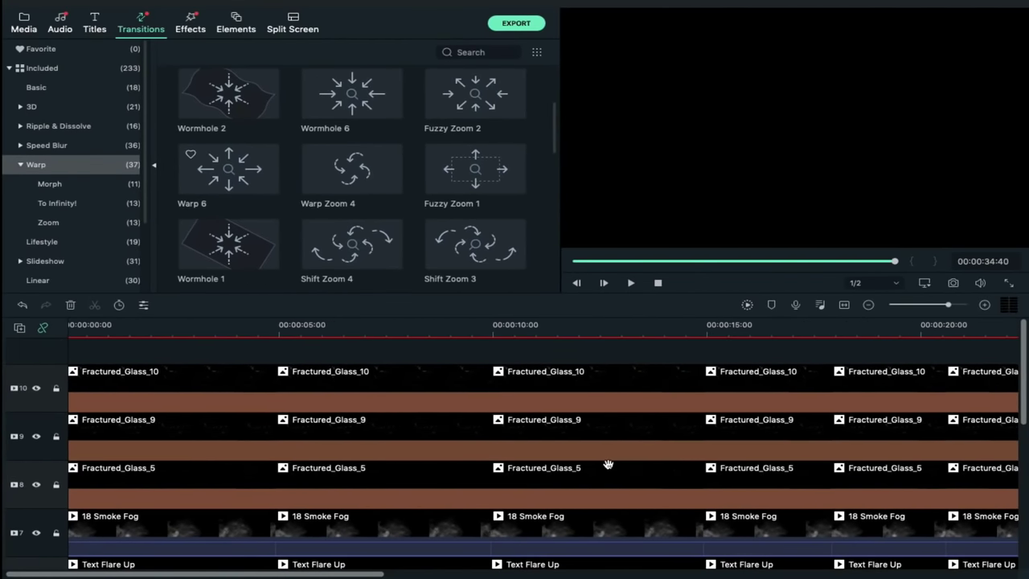
click(24, 23)
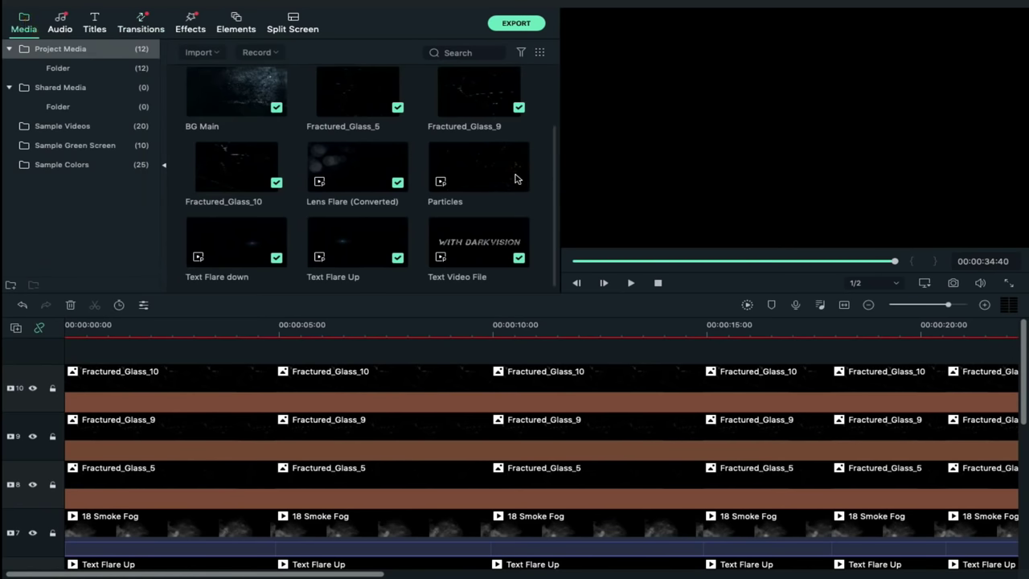
drag(516, 179, 151, 329)
click(153, 332)
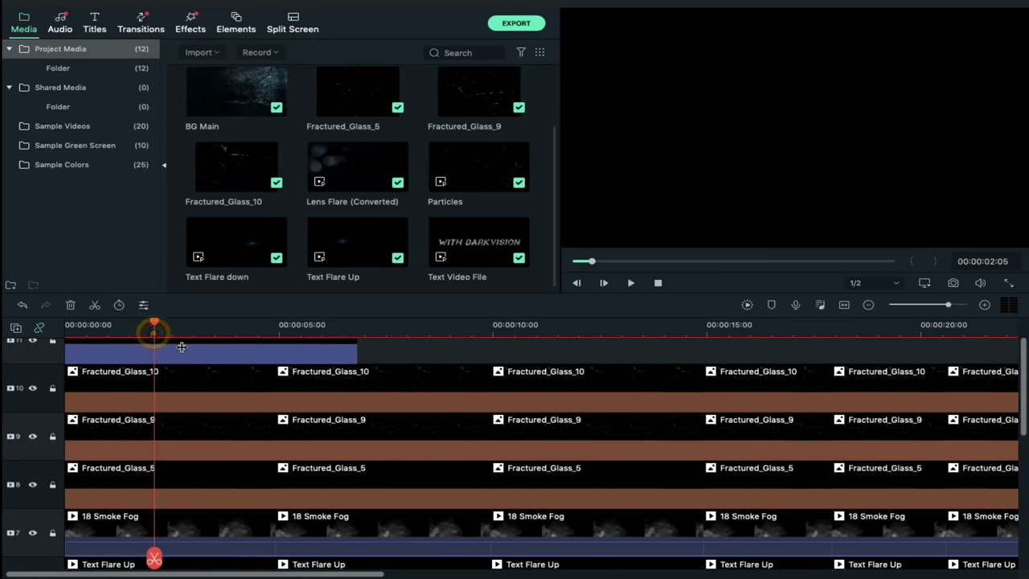
- Flip the Particles clip horizontally
click(183, 349)
scroll(193, 370, up, 1)
click(199, 386)
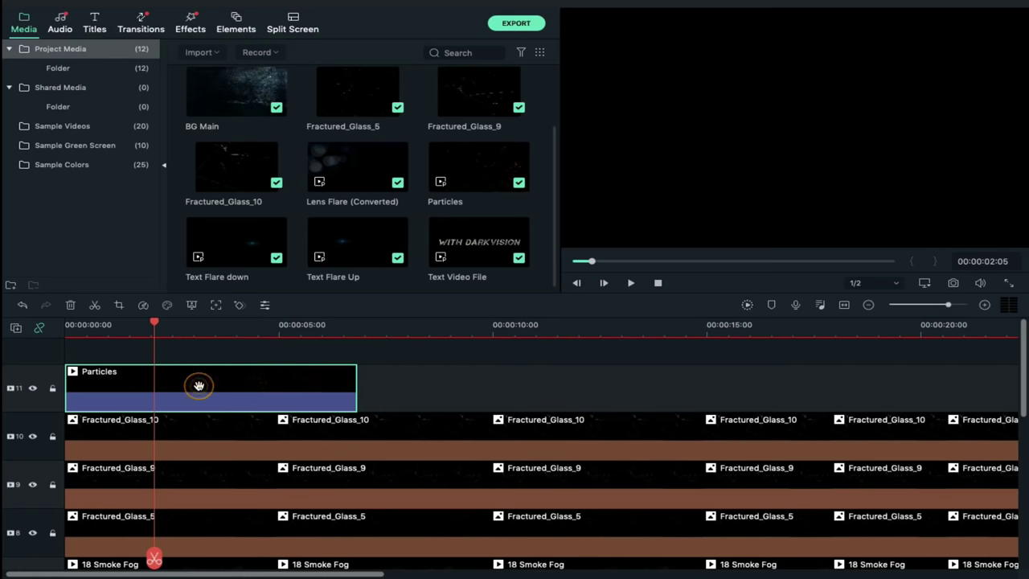
double_click(198, 386)
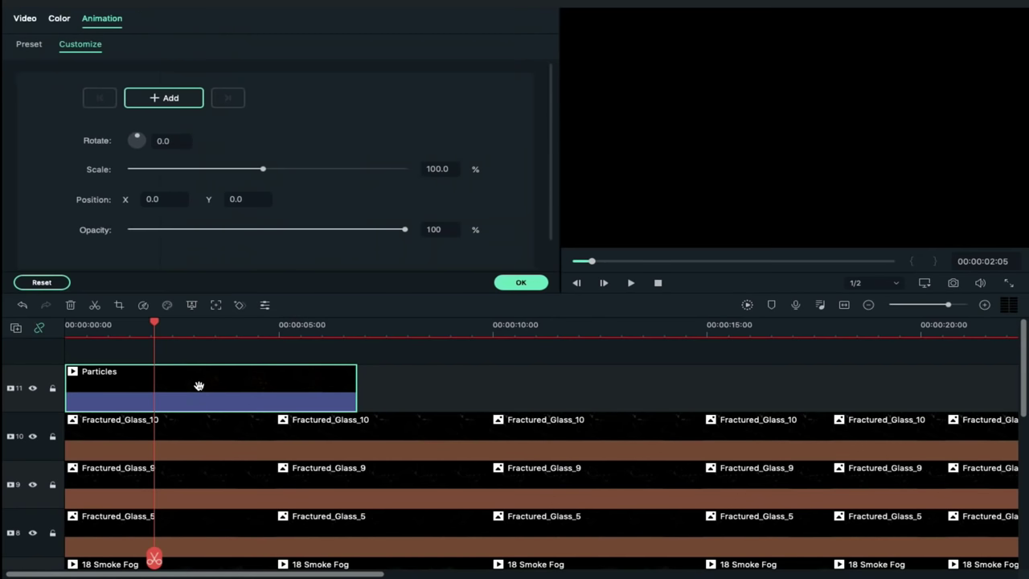
click(25, 17)
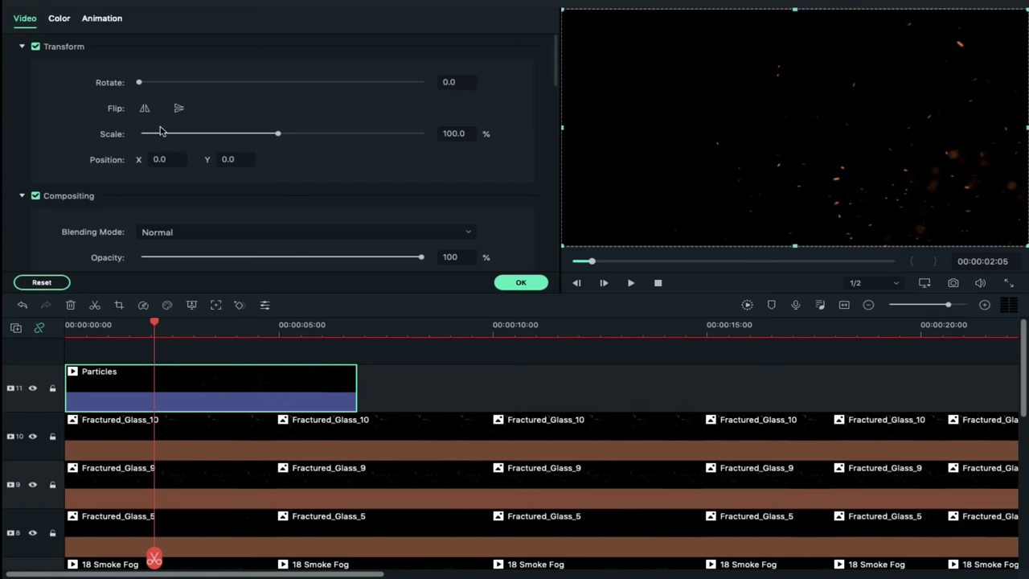
click(145, 108)
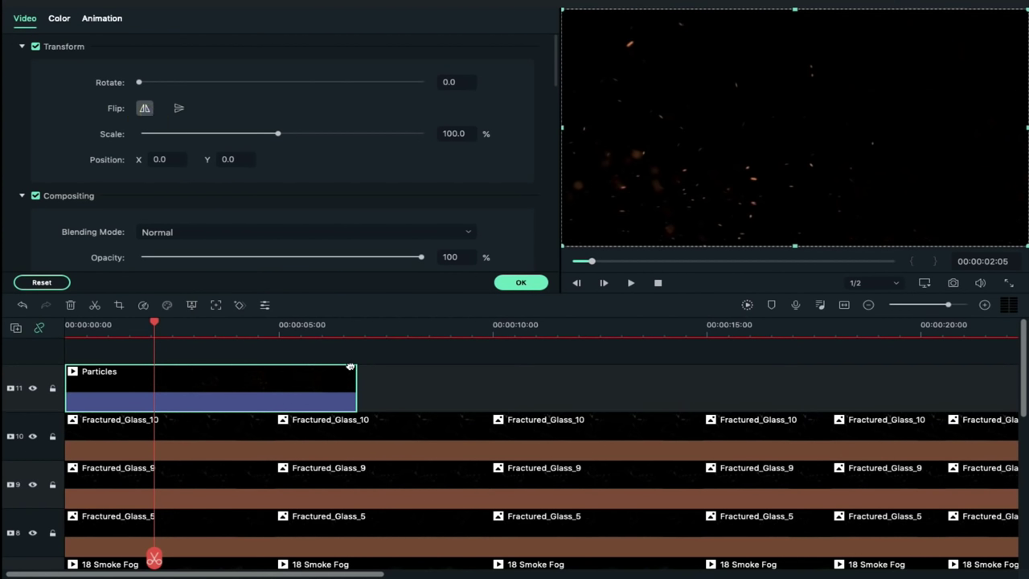
- Set the Particles clip's duration to 00:00:04:55 and its blending mode to Screen
right_click(283, 383)
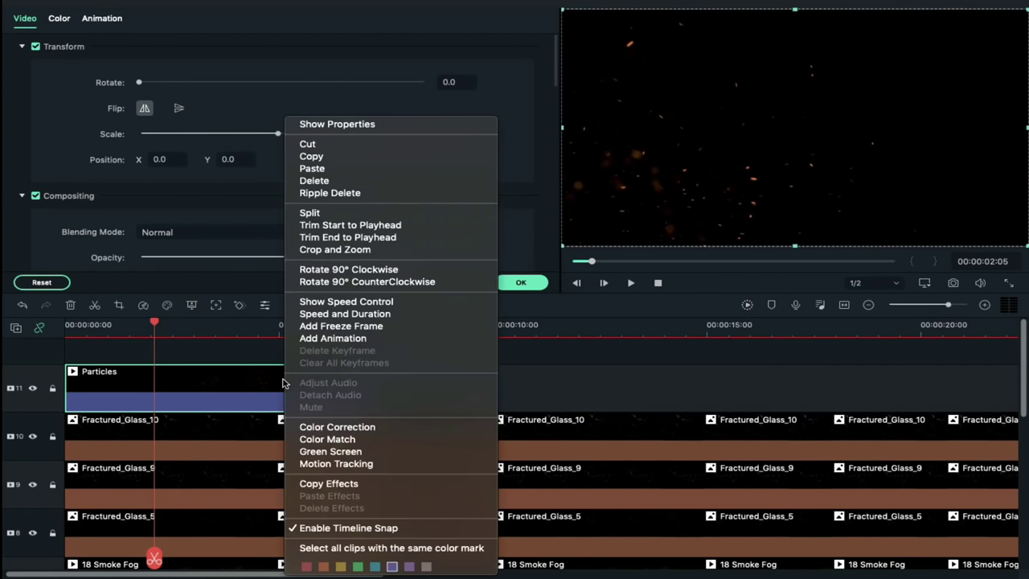
click(317, 315)
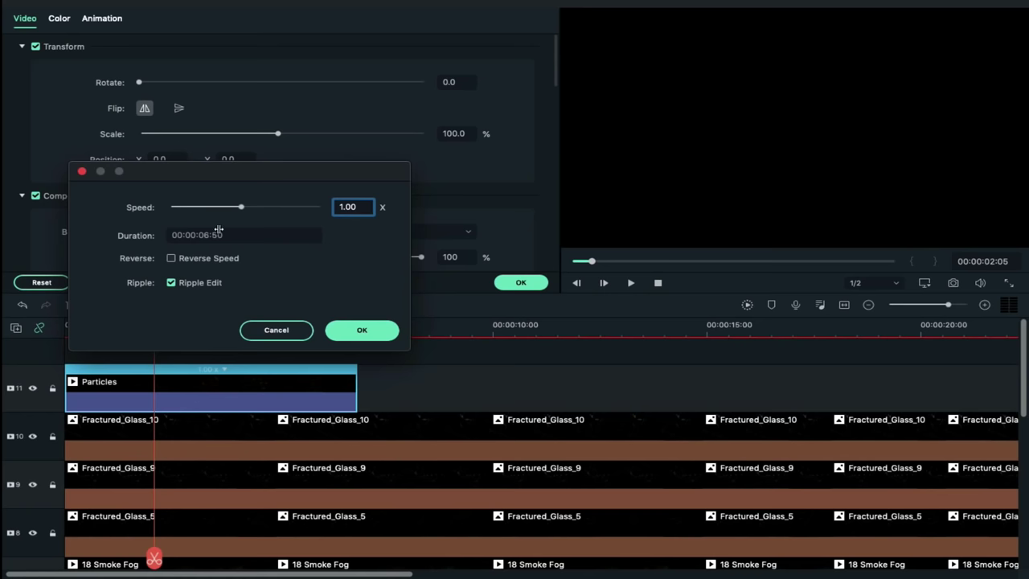
click(206, 234)
text(4)
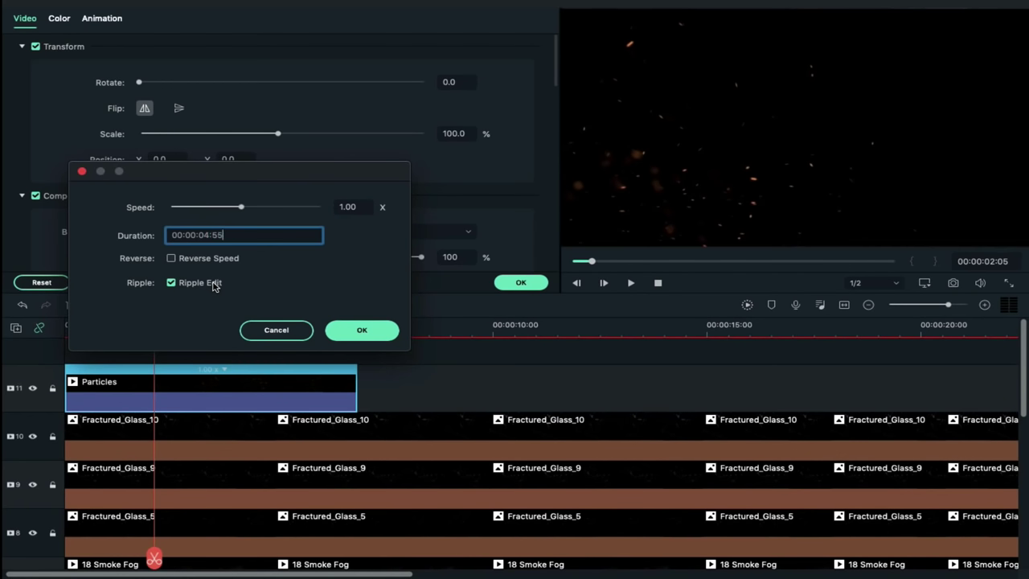
key(Return)
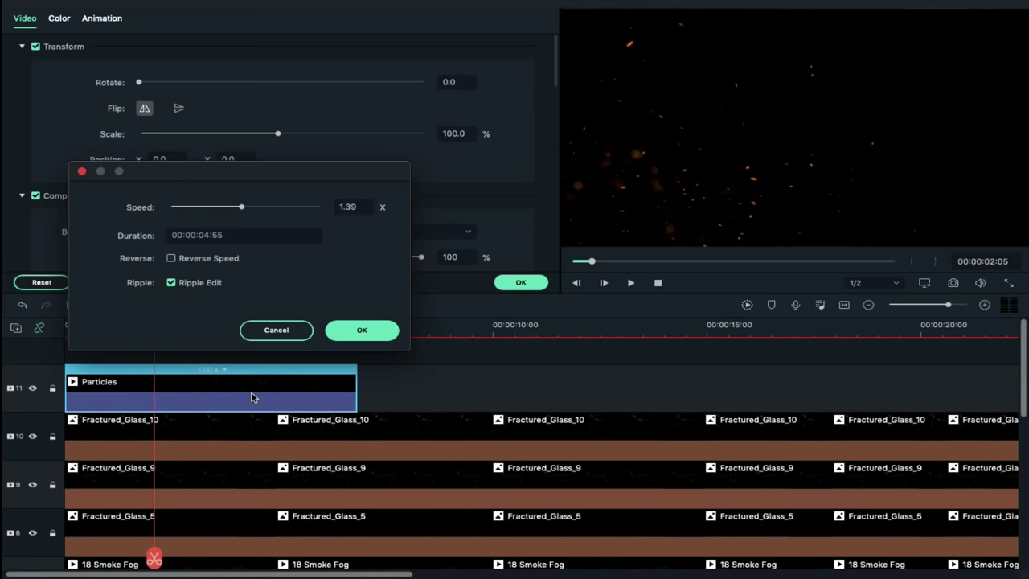
click(345, 329)
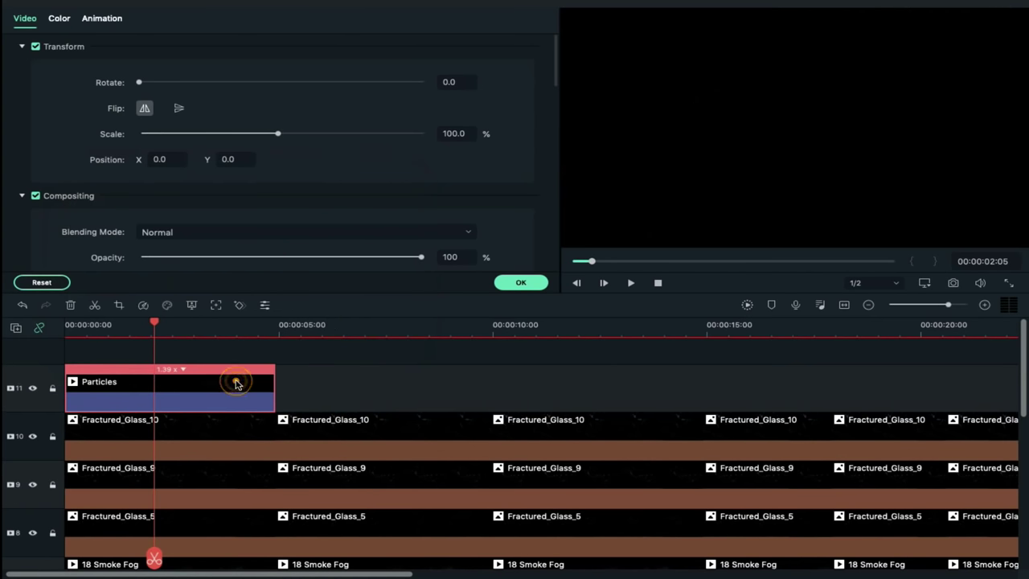
click(244, 231)
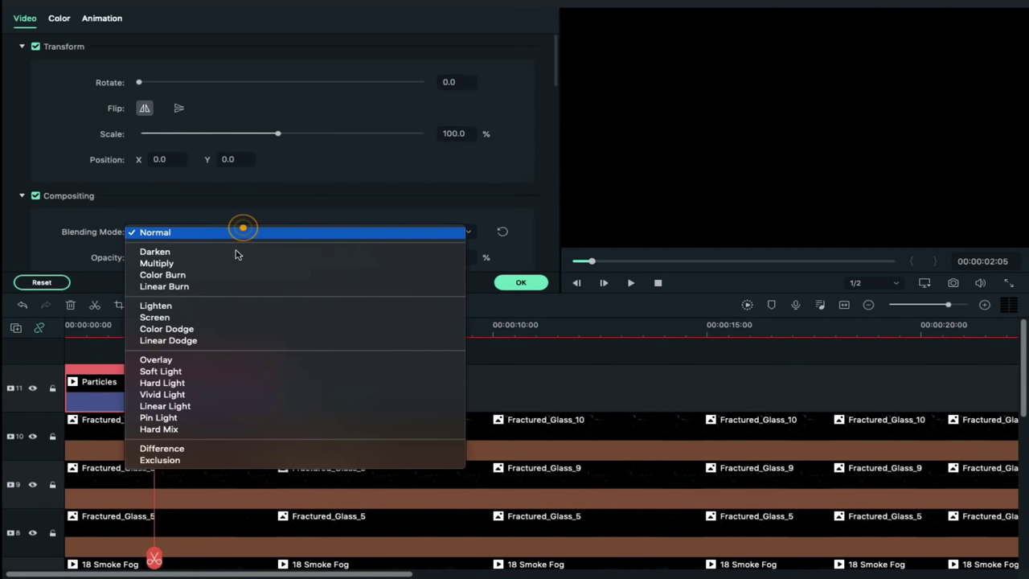
click(224, 317)
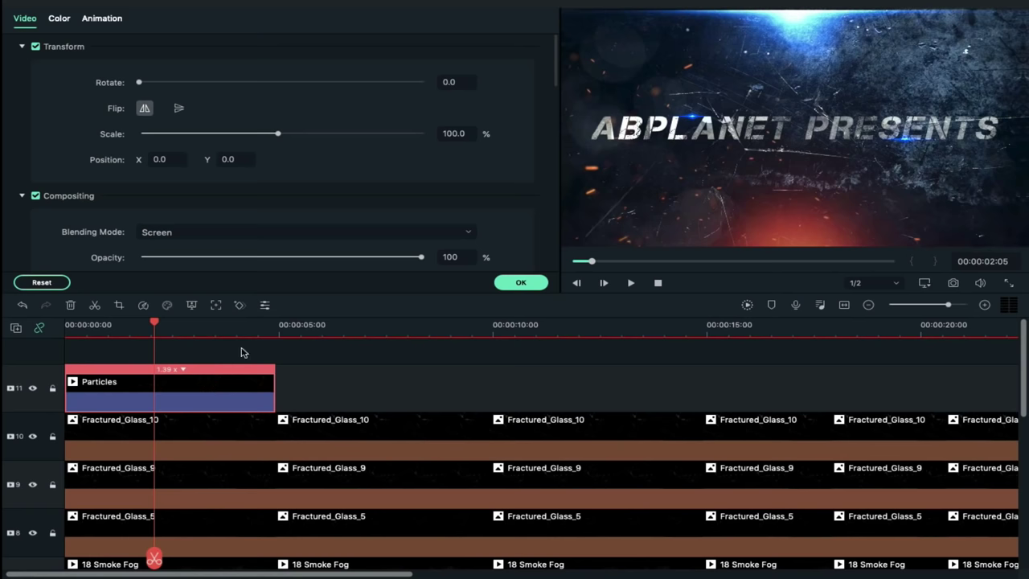
- Duplicate the Particles clip at 00:00:04:55 and open the copy's speed and duration settings
click(280, 330)
right_click(426, 397)
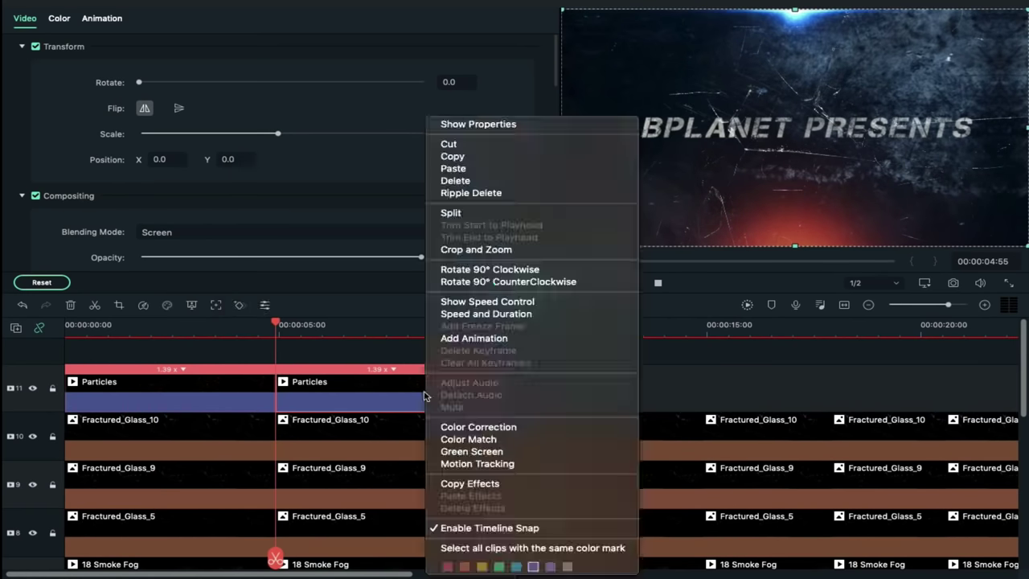
click(459, 313)
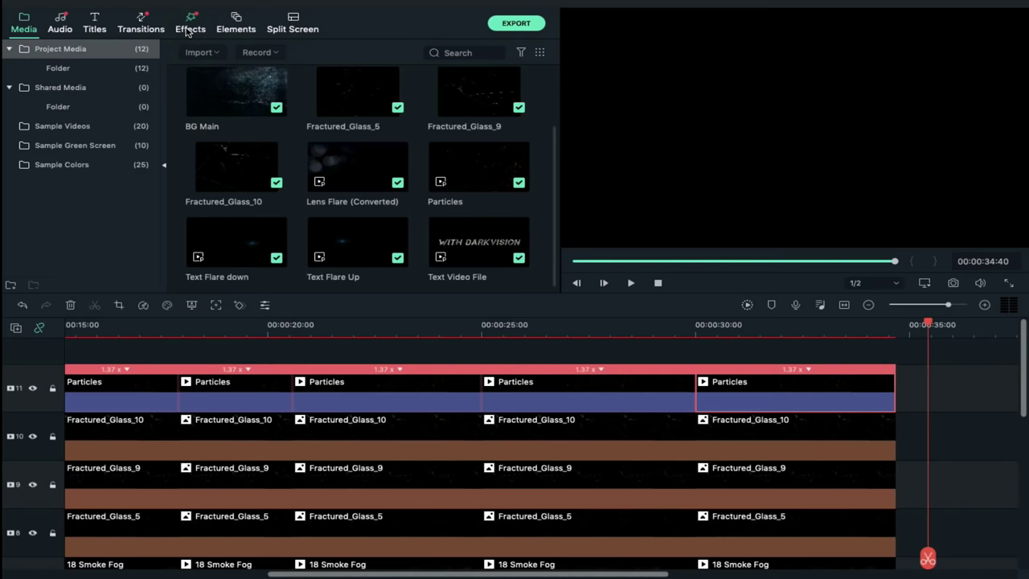
- Add the Cinema 21:9 frame overlay on a new track above the Particles clips
click(188, 30)
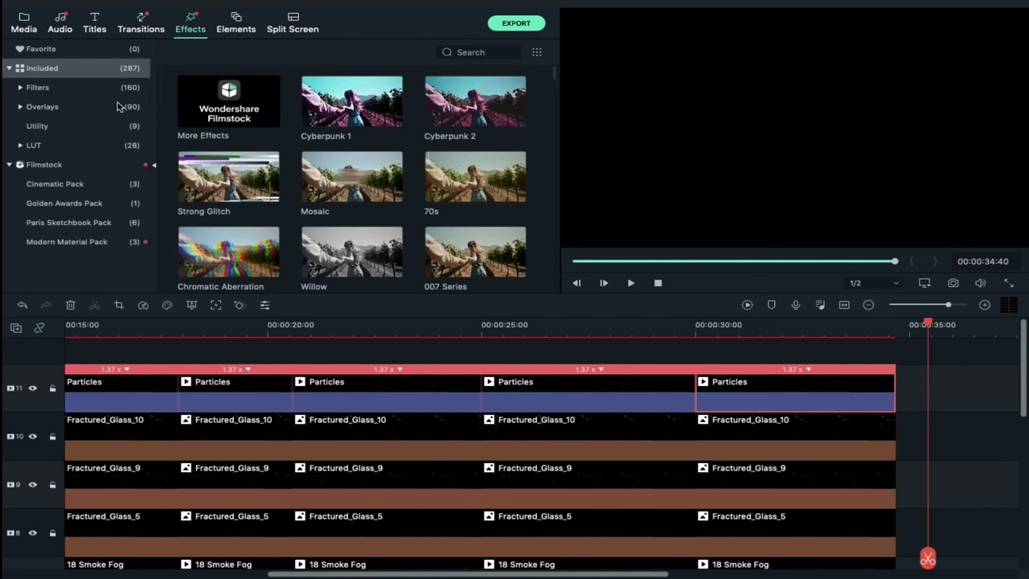
click(44, 126)
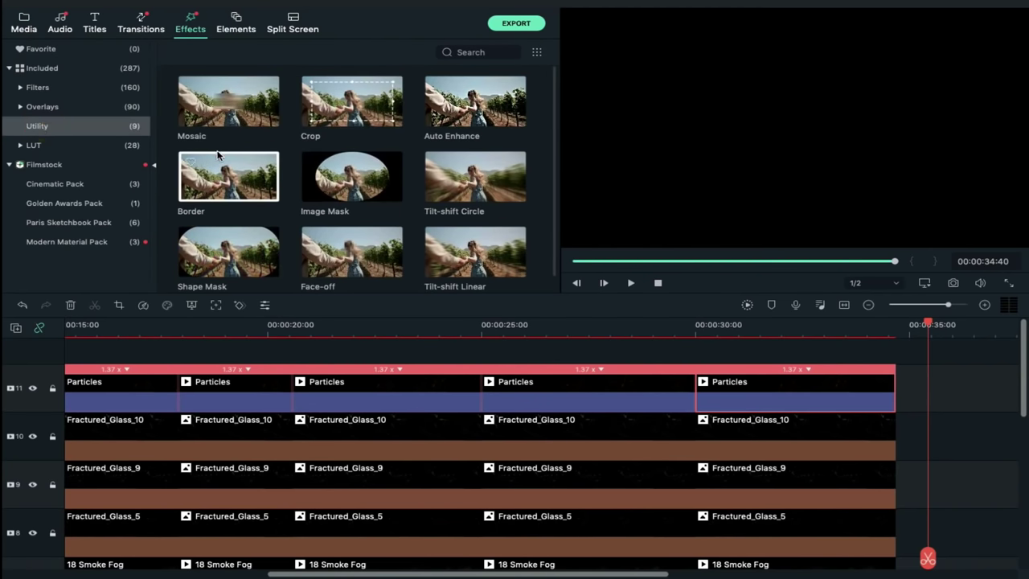
click(32, 107)
click(48, 126)
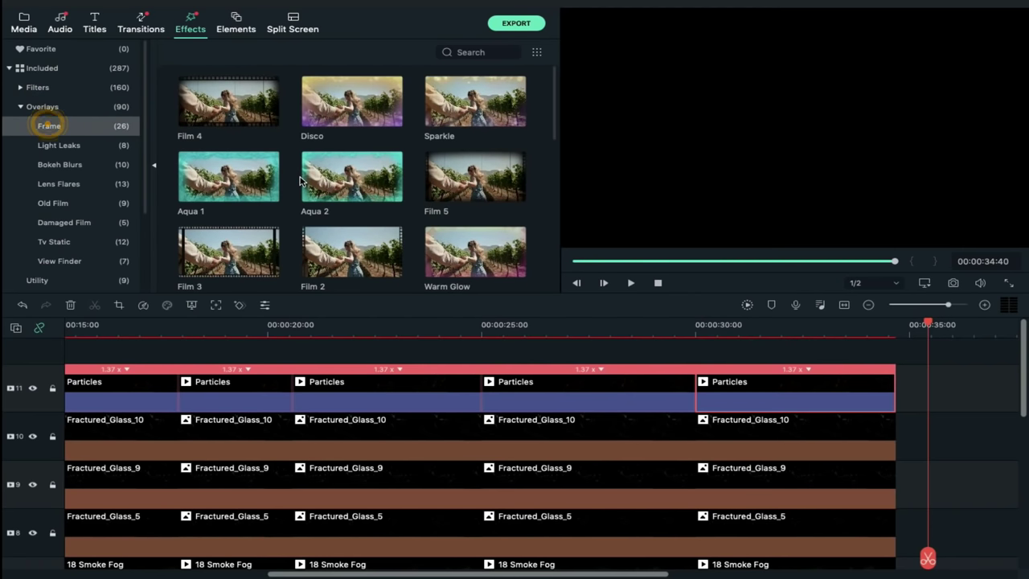
scroll(300, 181, down, 3)
drag(360, 211, 42, 369)
- Extend the end of the Cinema 21:9 overlay past 25 seconds, toward the end of the Particles clips
drag(743, 351, 552, 347)
scroll(555, 441, right, 5)
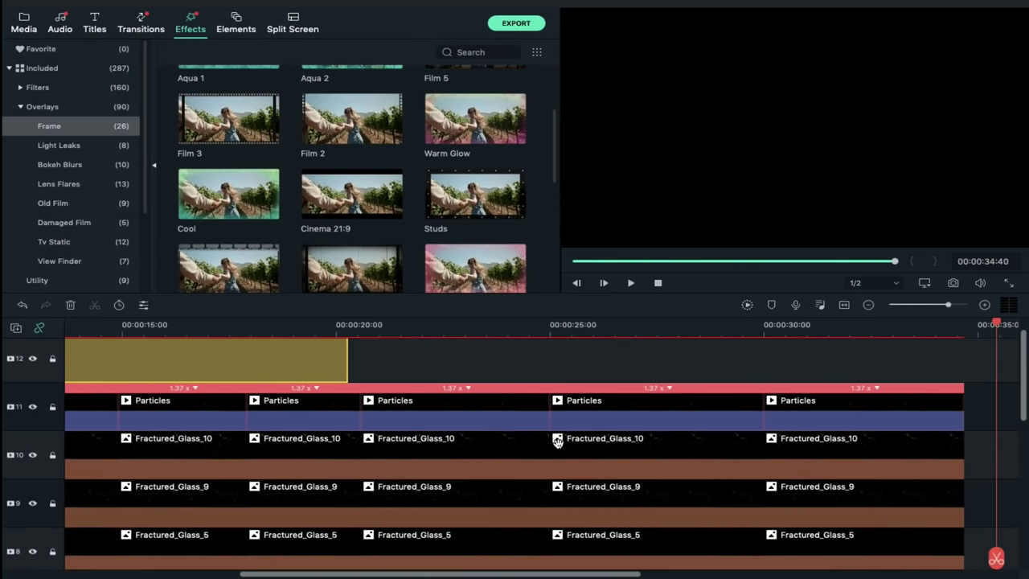
drag(348, 359, 659, 389)
- Squeeze the first Background Flares clip vertically from both edges to fit between the cinematic bars, at position Y about -2.9
scroll(211, 429, left, 6)
scroll(211, 428, down, 1)
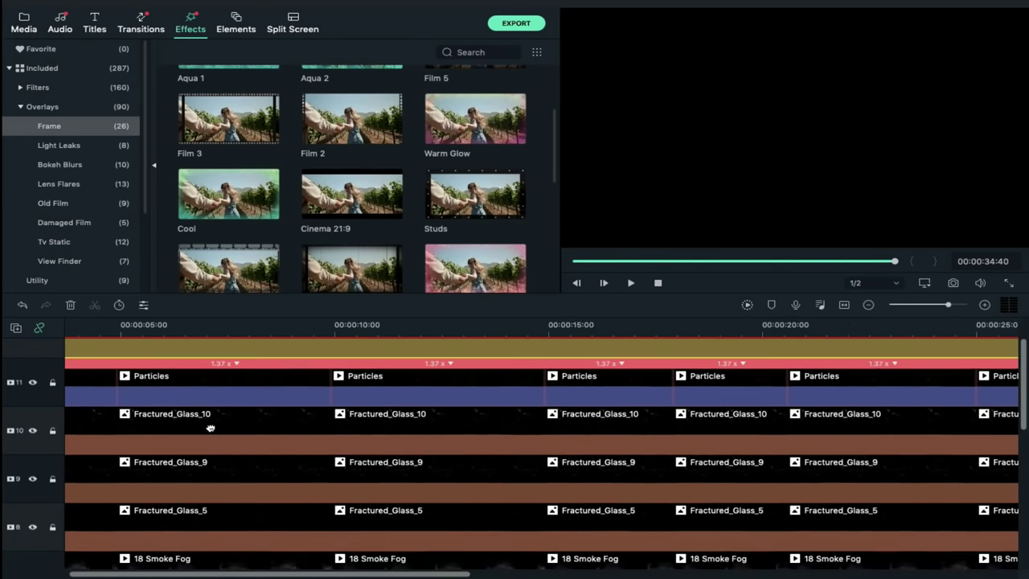
scroll(210, 428, down, 1)
scroll(210, 428, left, 5)
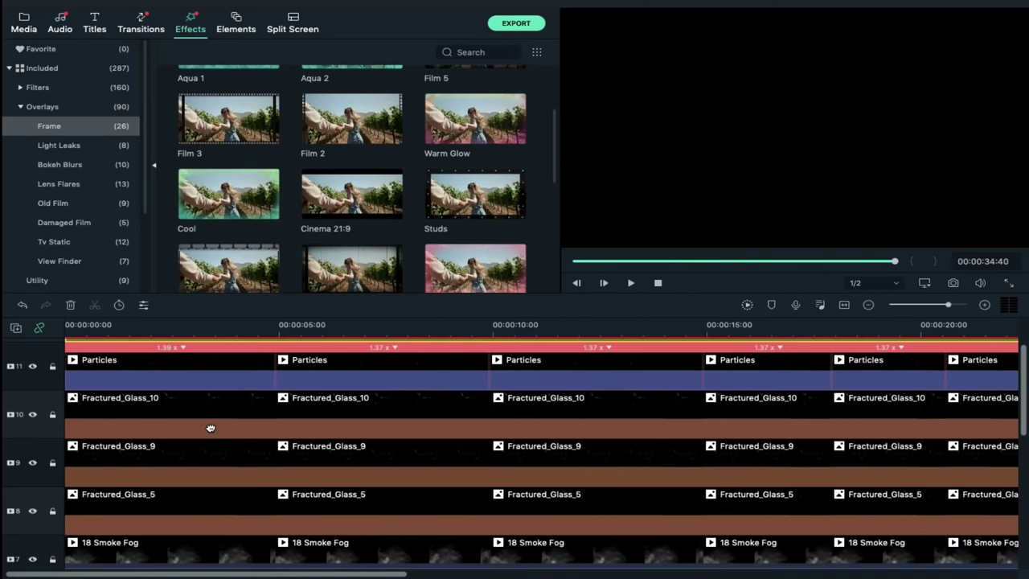
click(158, 324)
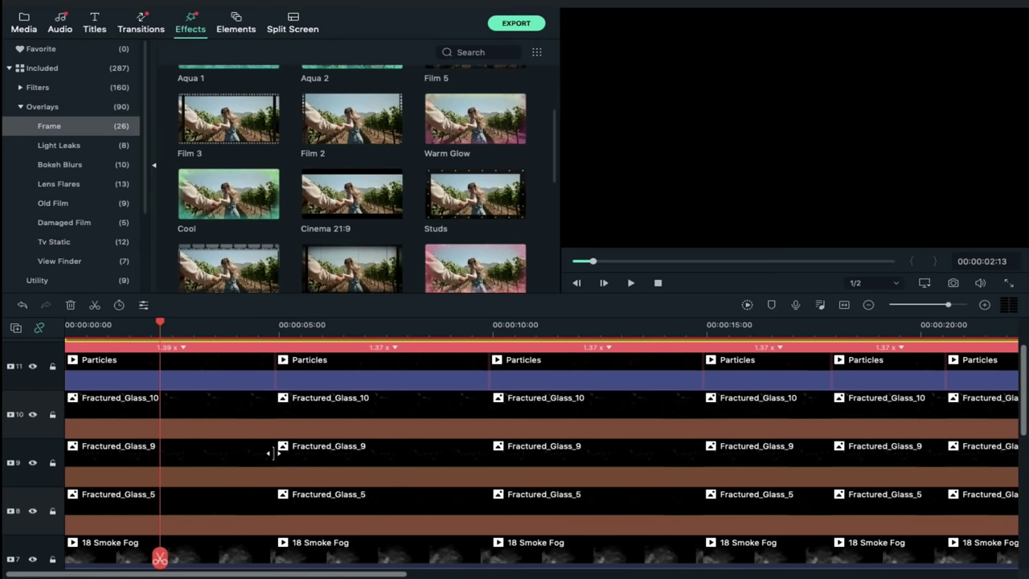
scroll(242, 507, down, 5)
scroll(241, 506, right, 1)
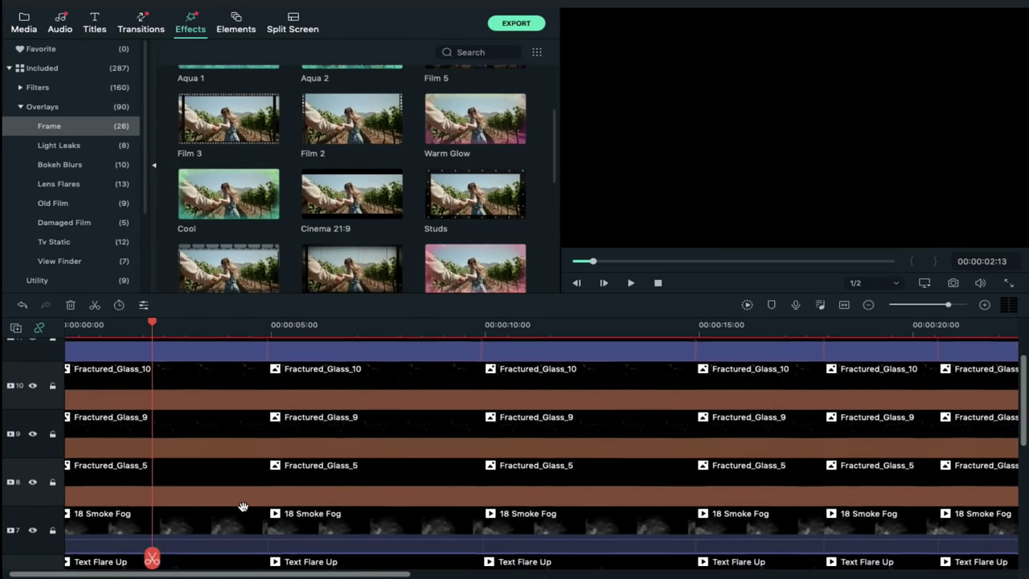
click(219, 536)
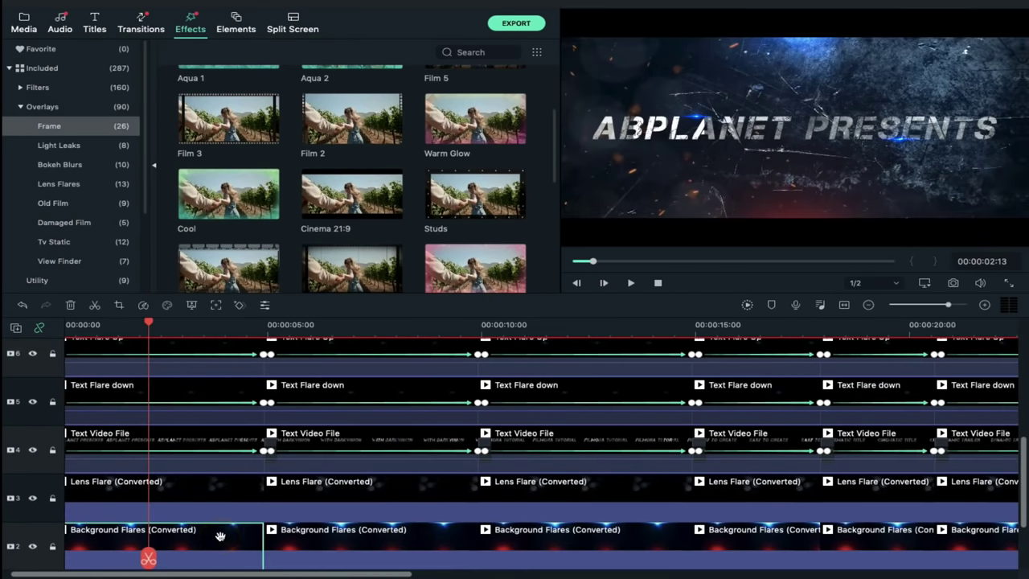
double_click(220, 536)
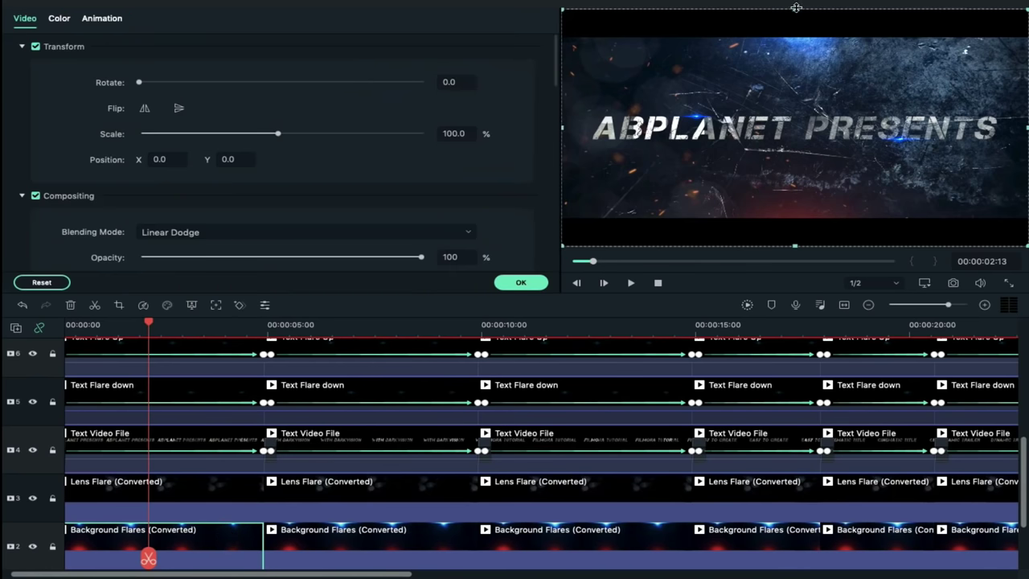
drag(794, 7, 797, 35)
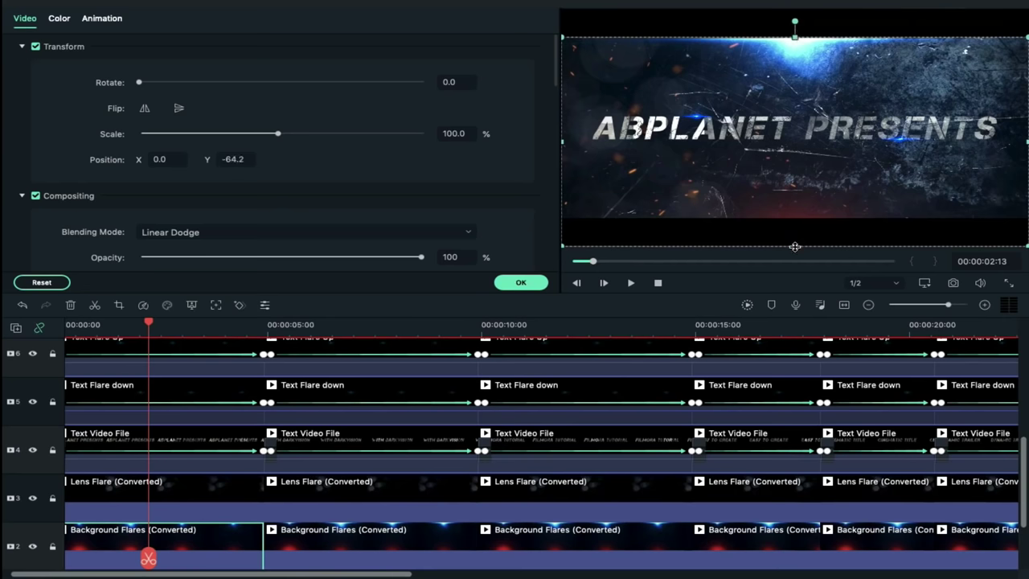
drag(795, 246, 792, 222)
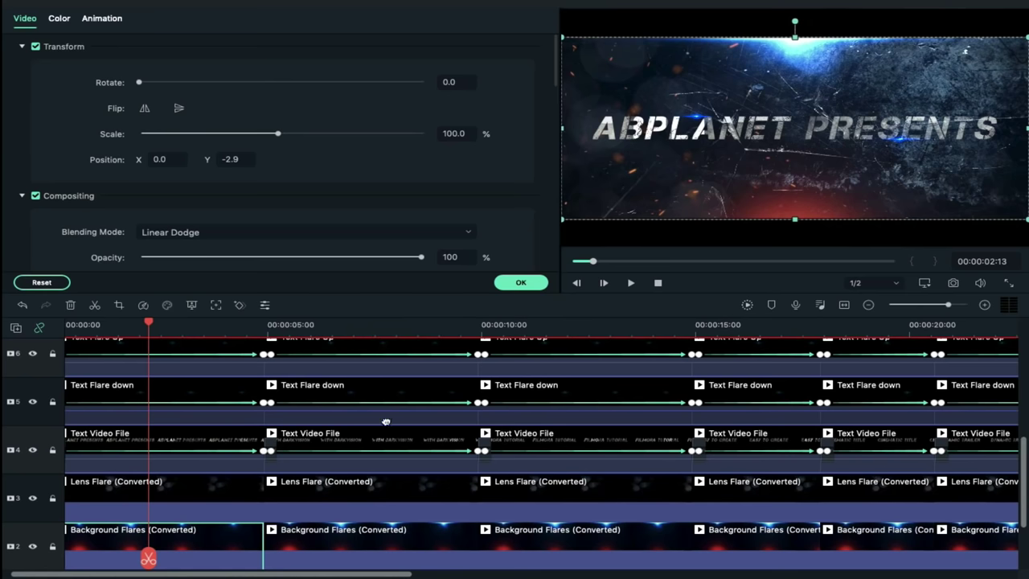
- Squeeze the remaining Background Flares clips vertically so their upper and lower edges meet the cinematic bars
click(487, 539)
click(701, 539)
drag(796, 248, 795, 219)
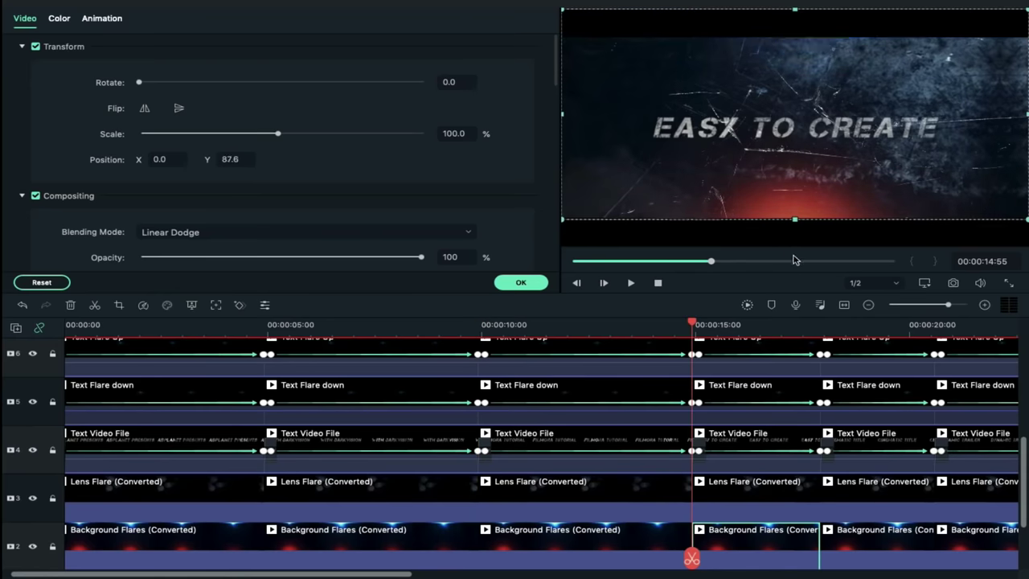
scroll(563, 483, right, 5)
click(877, 539)
click(466, 523)
drag(795, 9, 795, 35)
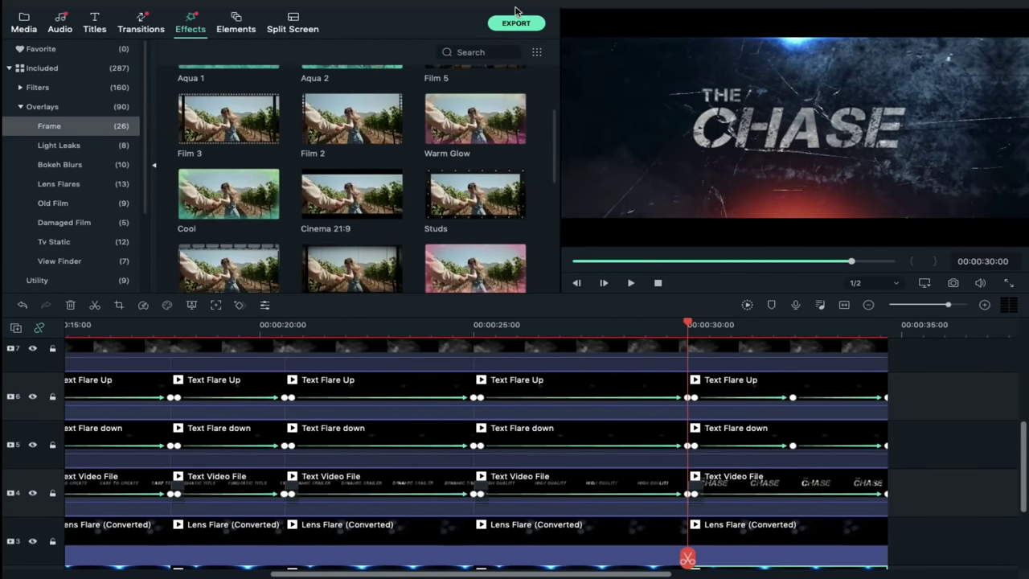
- Set up the export with the name The Chase Trailer and the MP4 format
click(519, 25)
click(538, 185)
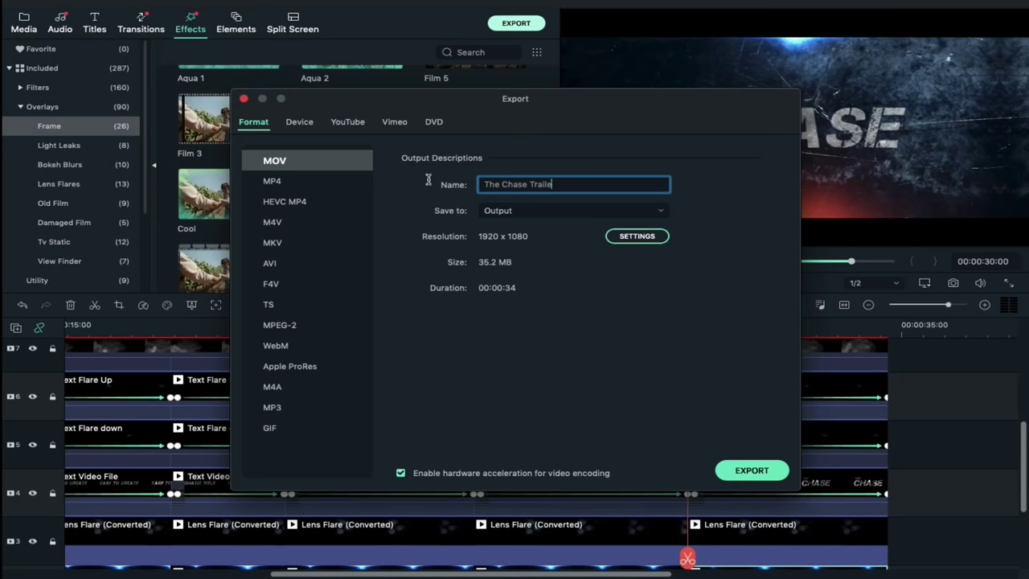
click(265, 182)
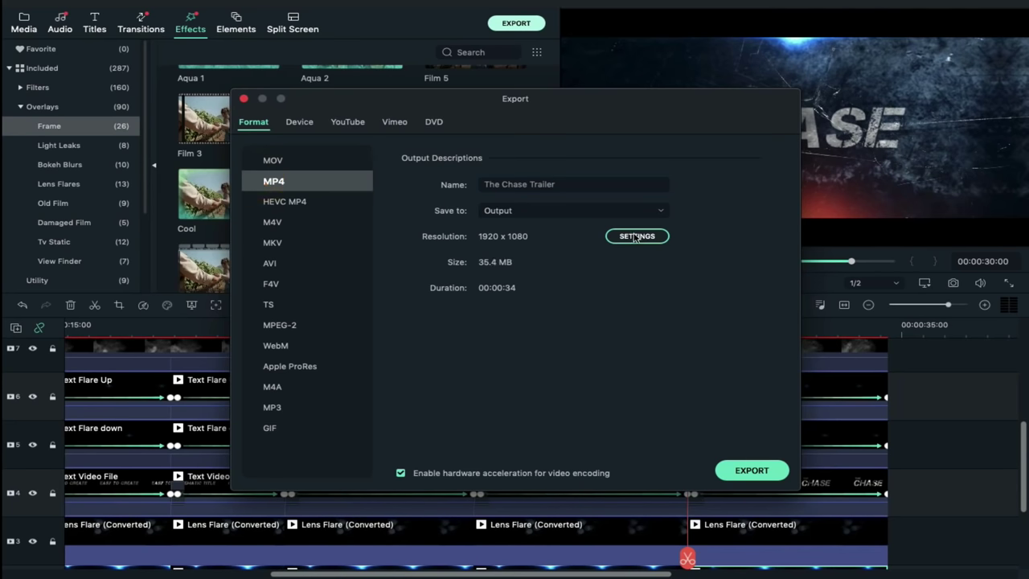
- Set the export quality to Best and export the video
click(633, 236)
click(381, 191)
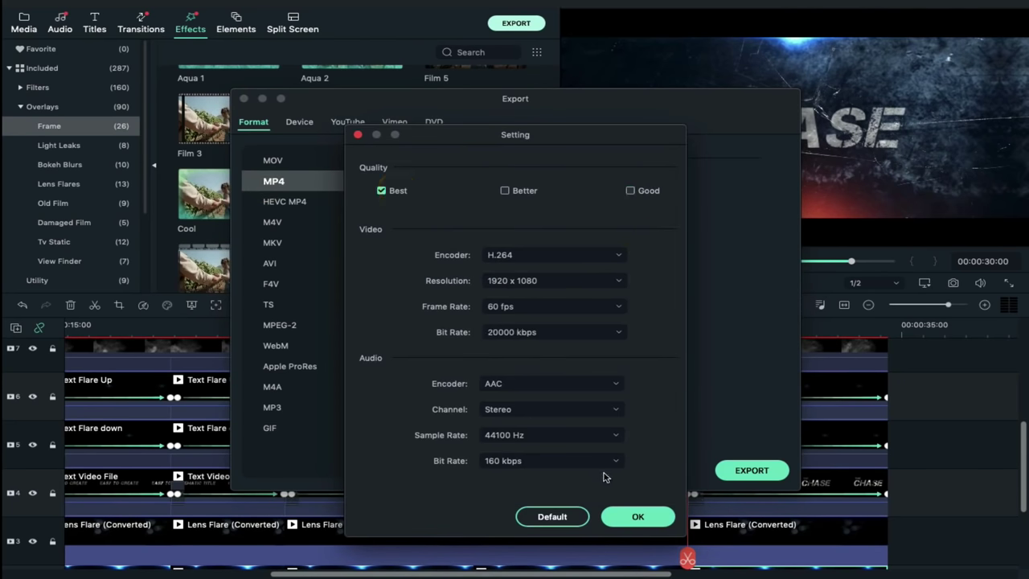
click(637, 516)
click(753, 473)
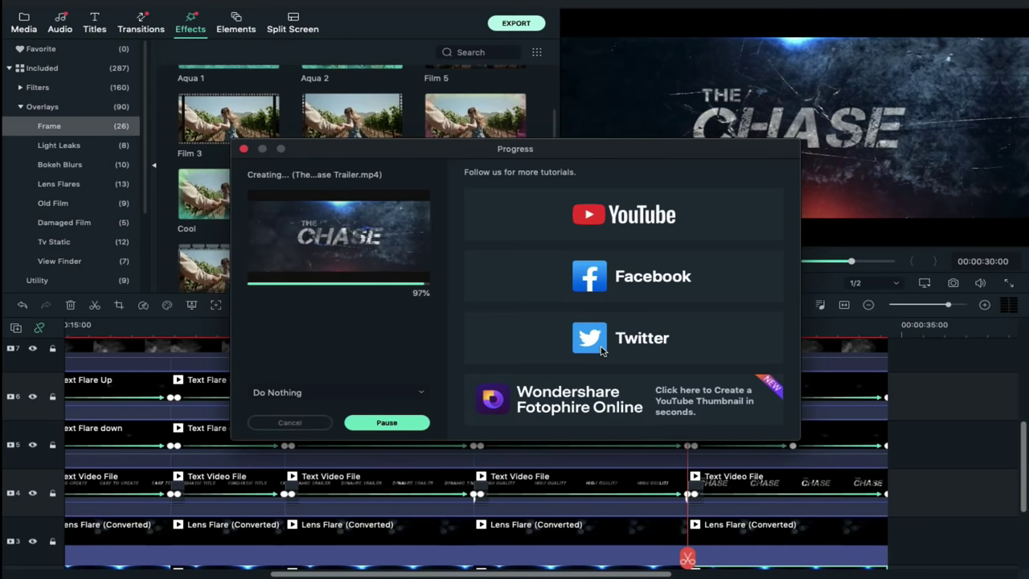
- Open the exported The Chase Trailer.mp4 from the new cinematic folder in QuickTime Player and switch it to full screen
click(660, 230)
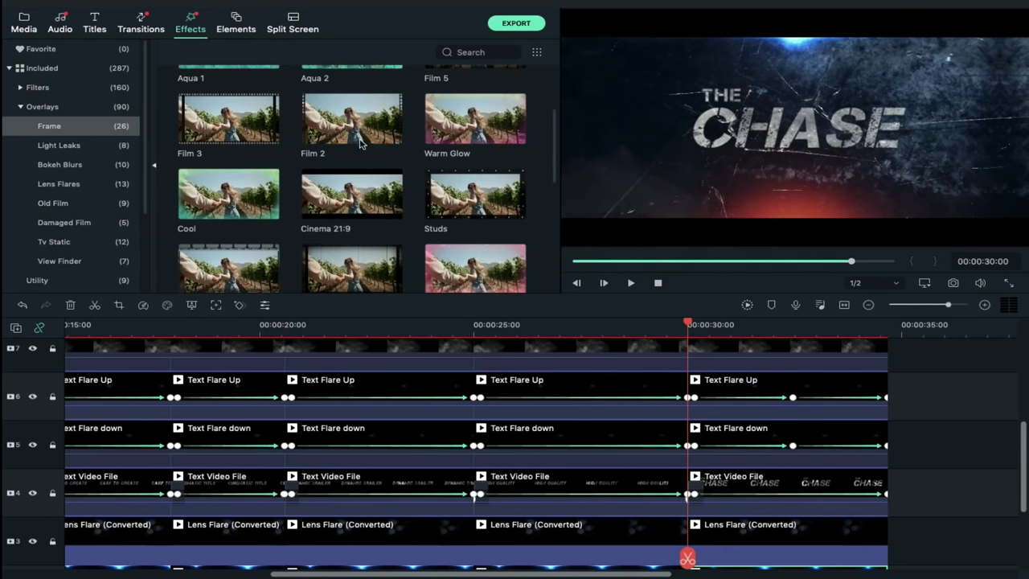
scroll(360, 143, down, 1)
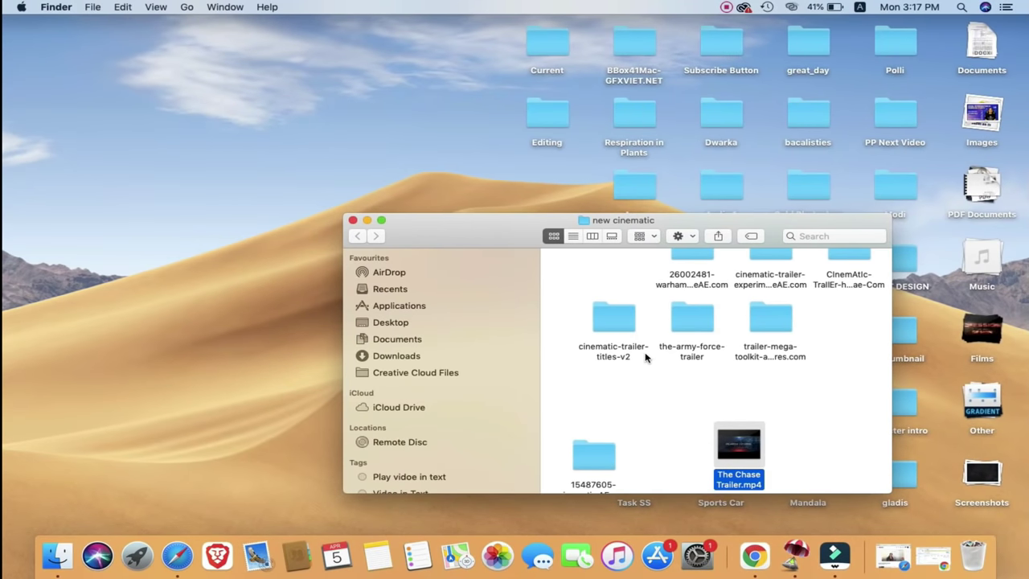
double_click(748, 439)
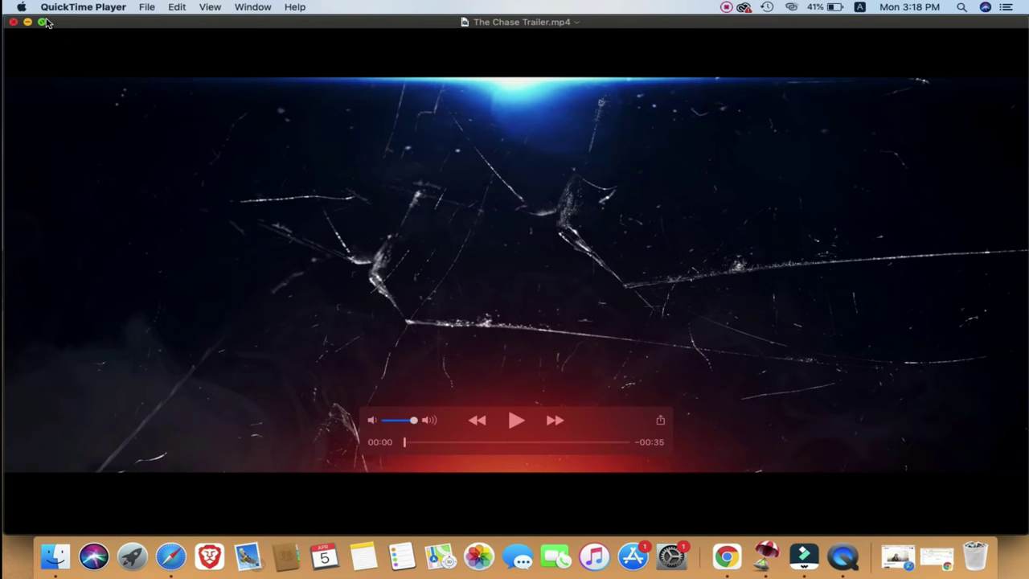
click(42, 22)
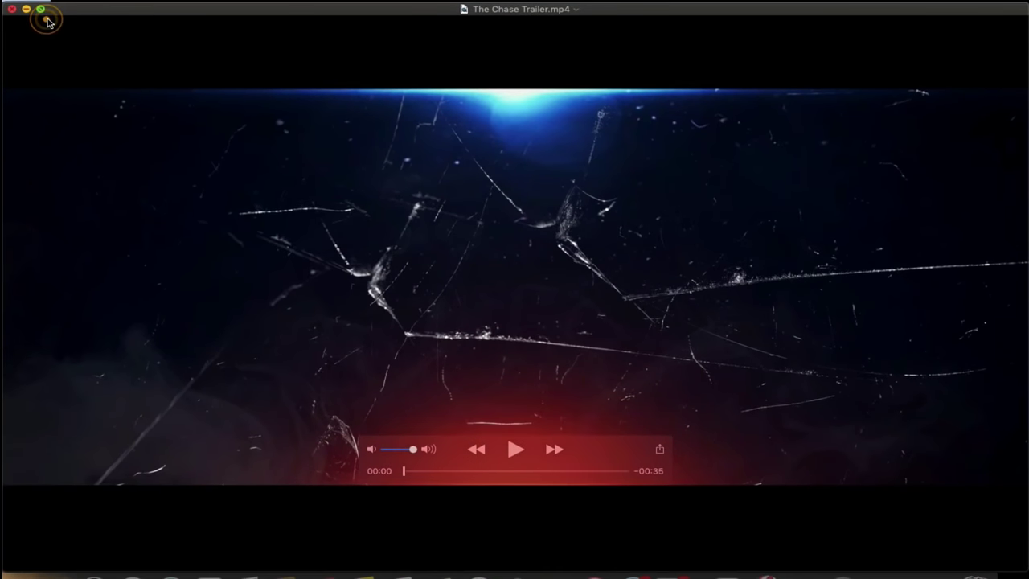